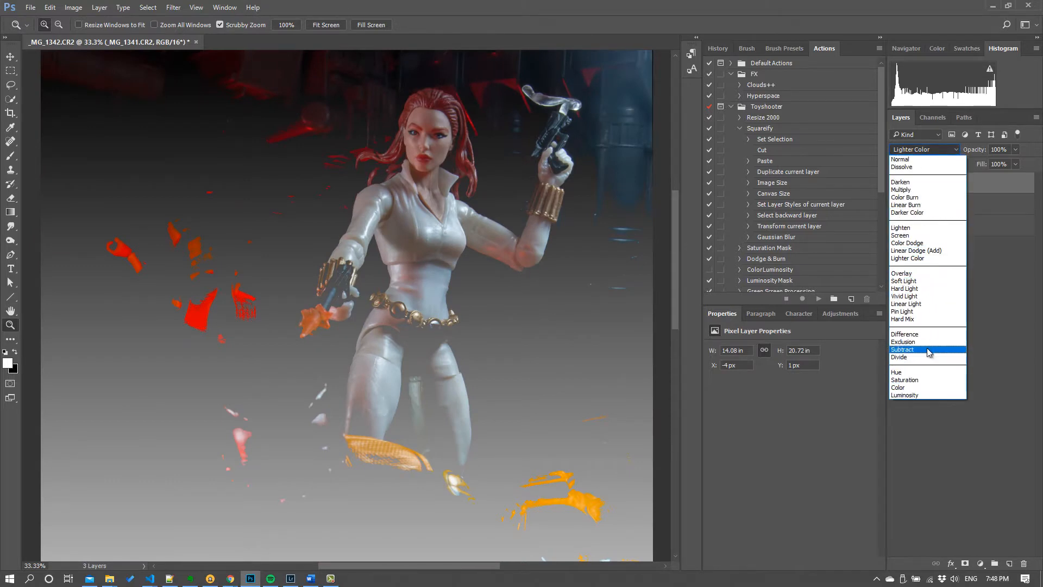
# - Set the top _MG_1341.CR2 layer's blend mode to Difference and inspect the effect across the image
pyautogui.click(924, 338)
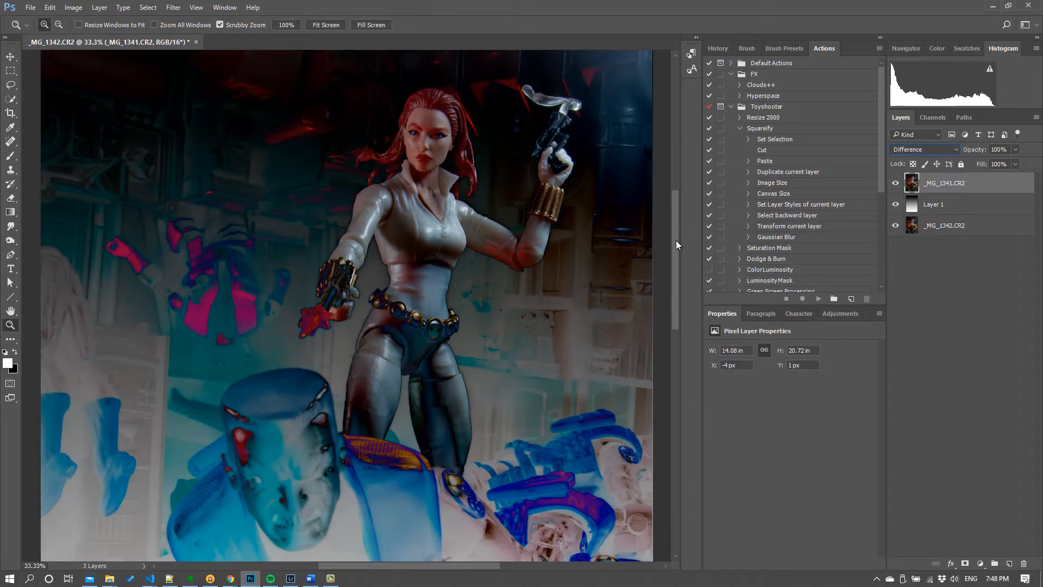
pyautogui.scroll(-3, 667, 269)
pyautogui.scroll(3, 668, 255)
pyautogui.scroll(2, 673, 229)
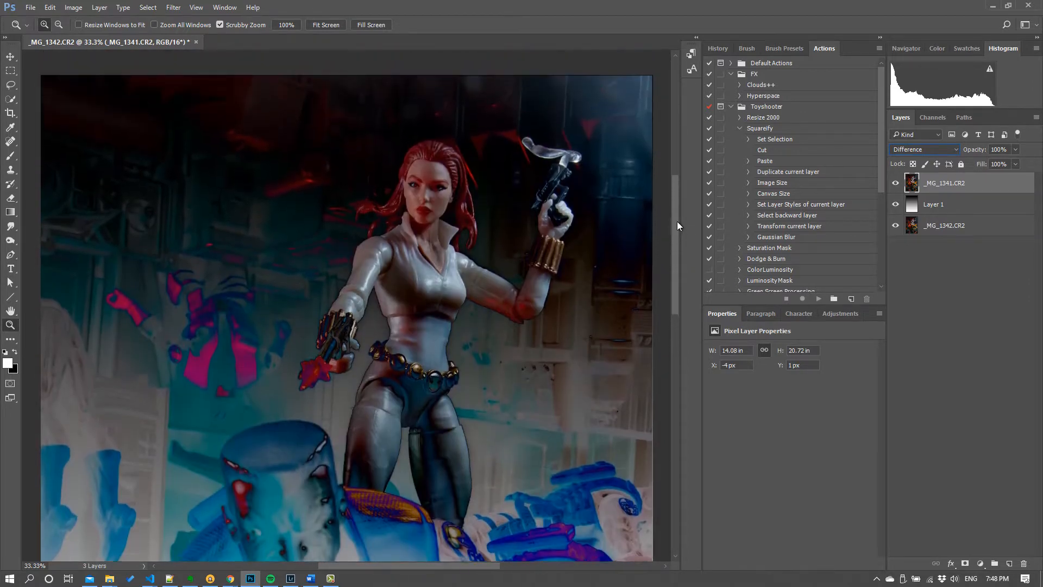
pyautogui.scroll(-4, 673, 249)
pyautogui.scroll(-2, 670, 298)
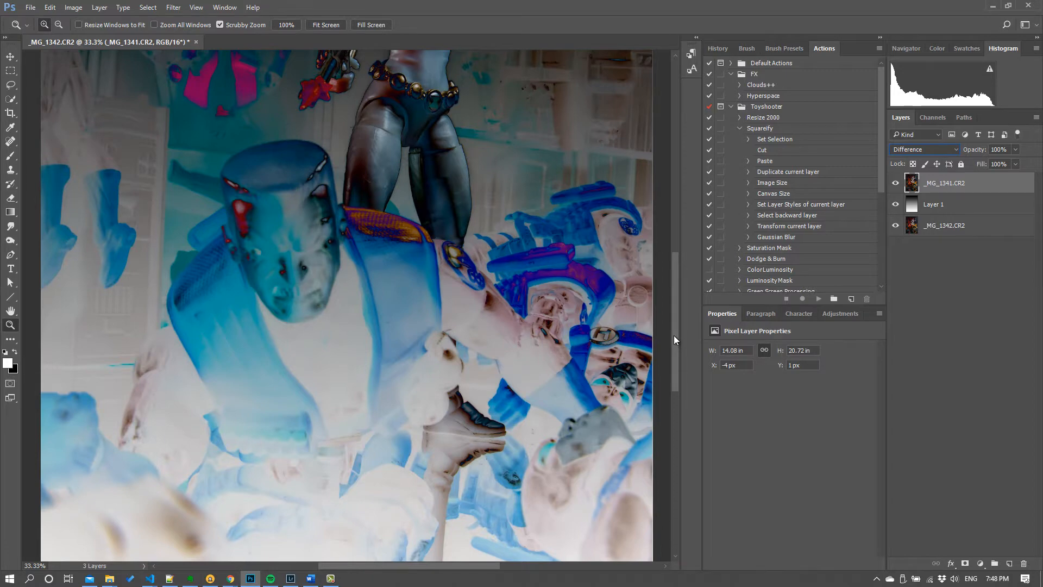
pyautogui.moveTo(673, 335); pyautogui.dragTo(673, 312)
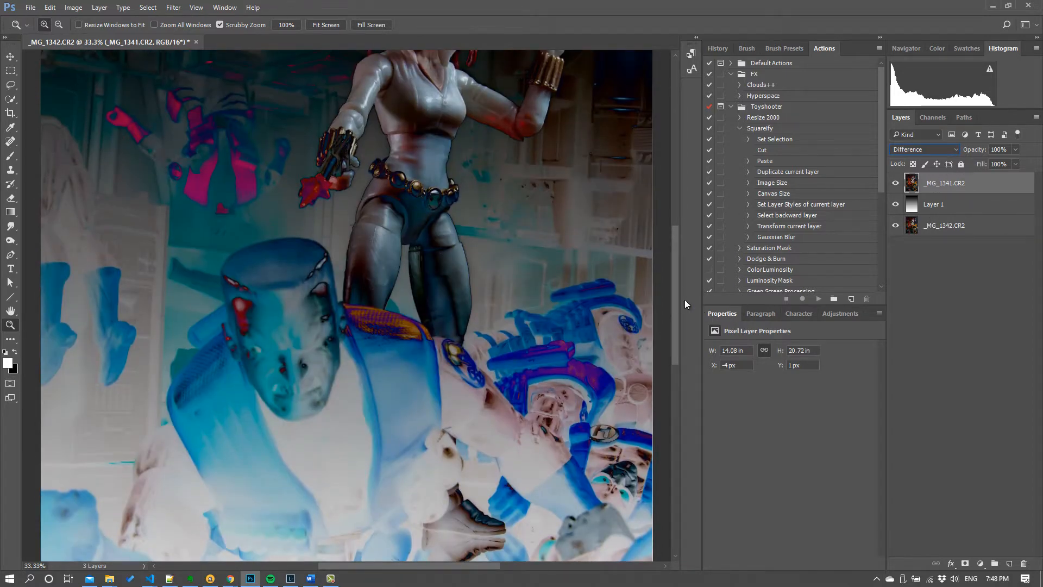
pyautogui.moveTo(676, 301); pyautogui.dragTo(676, 272)
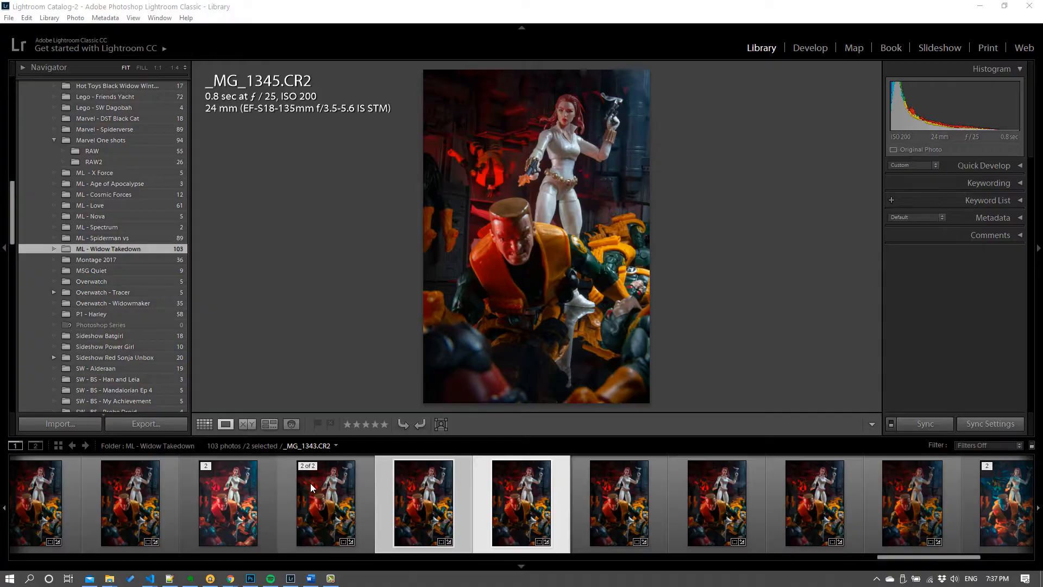
# - Switch to Lightroom Classic and review the neighbouring shots from _MG_1341.CR2 to _MG_1345.CR2 in the ML - Widow Takedown folder
pyautogui.press('Left')
pyautogui.press('Left')
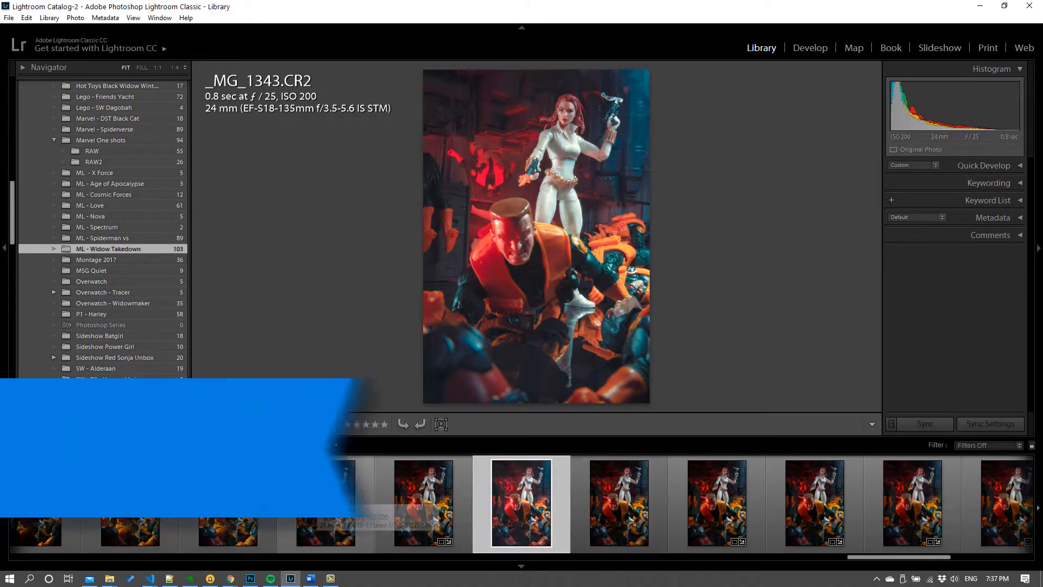
pyautogui.press('Left')
pyautogui.press('Left')
pyautogui.press('Left')
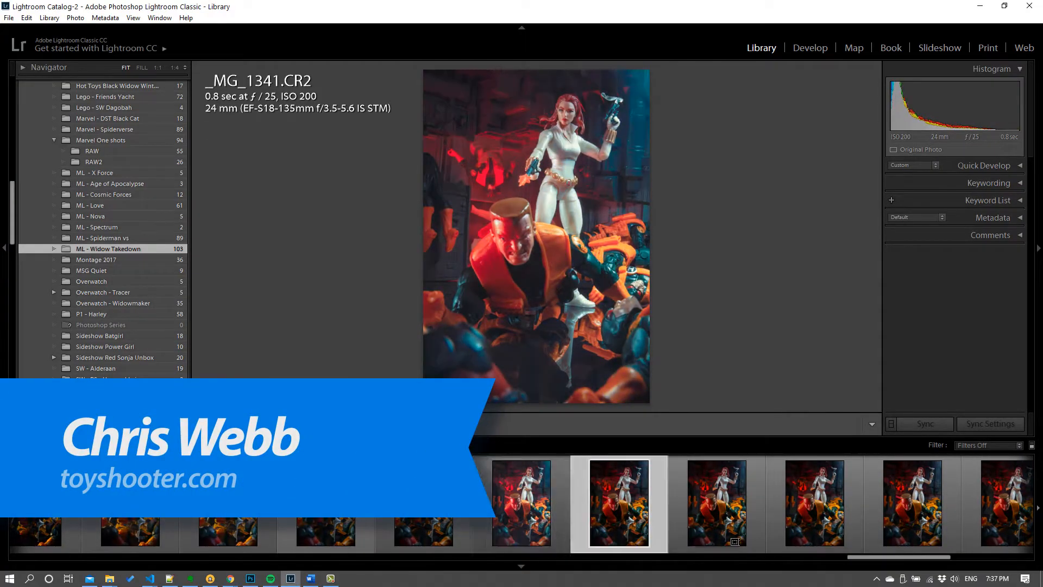
pyautogui.press('Right')
pyautogui.press('Right')
pyautogui.press('Right')
pyautogui.press('Right')
pyautogui.press('Right')
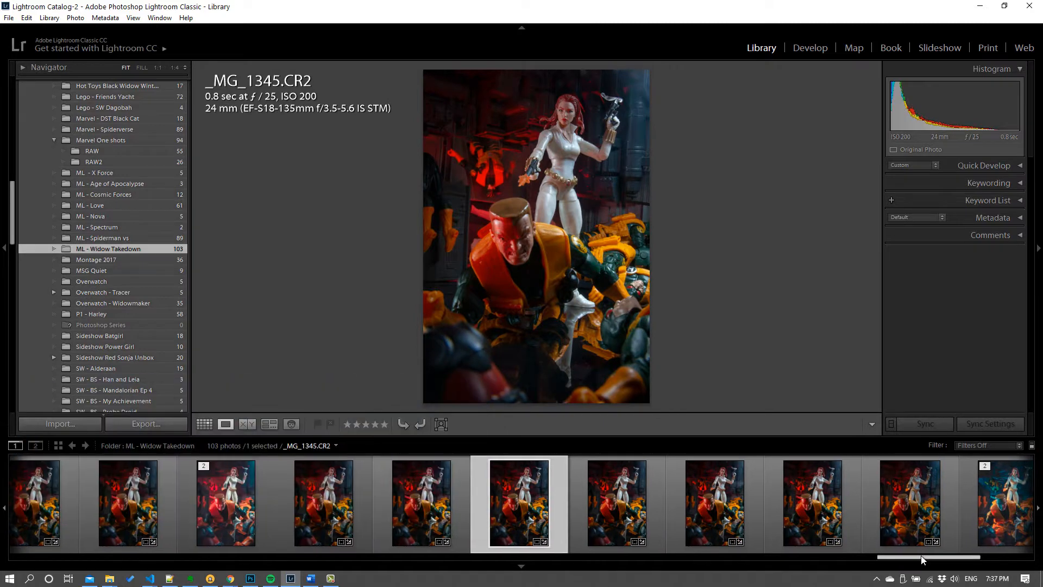
# - Review the early test shots at the start of the folder, stepping forward one by one from _MG_1259.CR2
pyautogui.moveTo(922, 557); pyautogui.dragTo(49, 575)
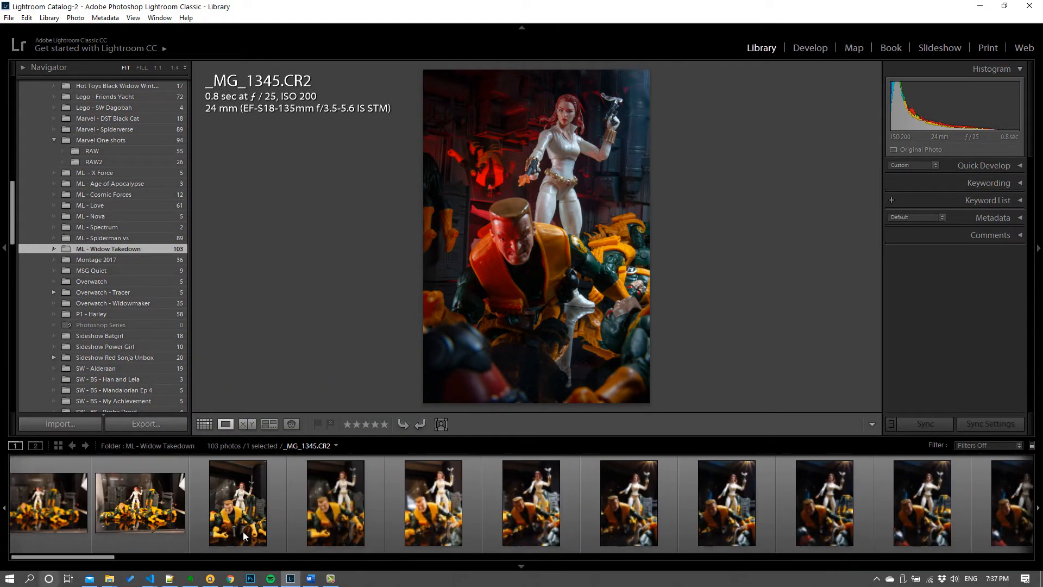
pyautogui.click(403, 522)
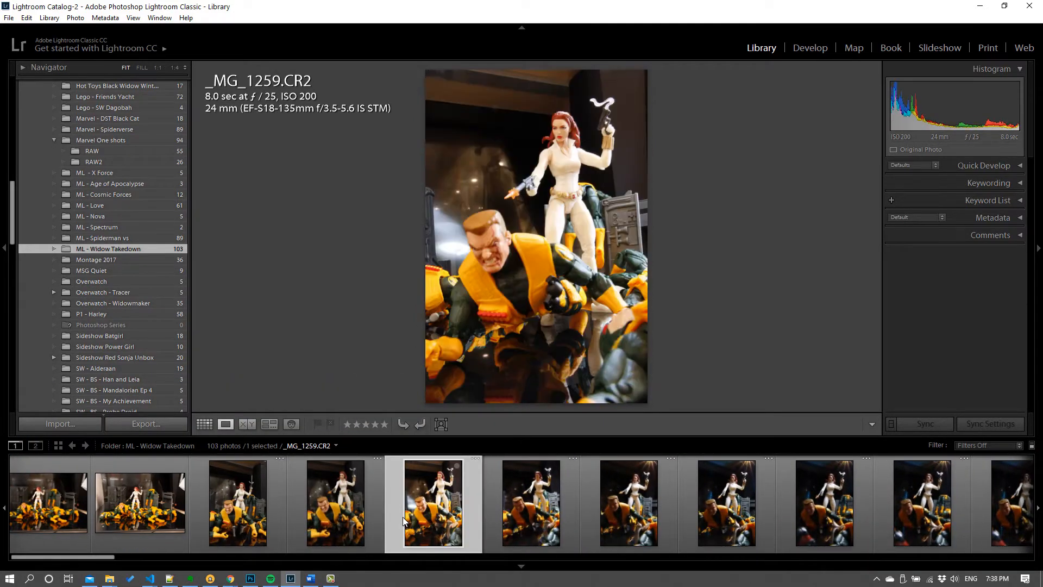
pyautogui.press('Right')
pyautogui.press('Right')
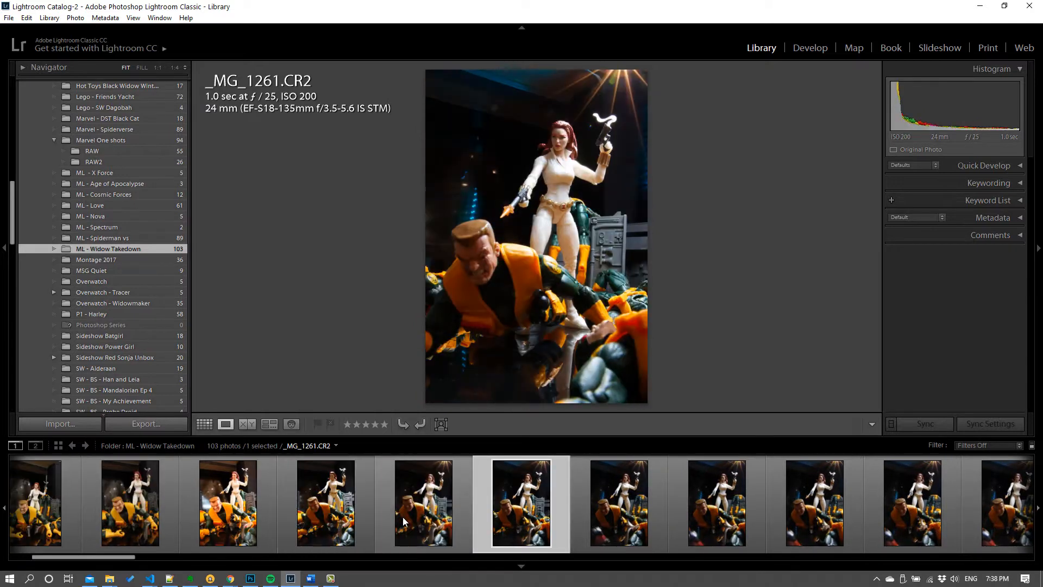
pyautogui.press('Right')
pyautogui.press('Right')
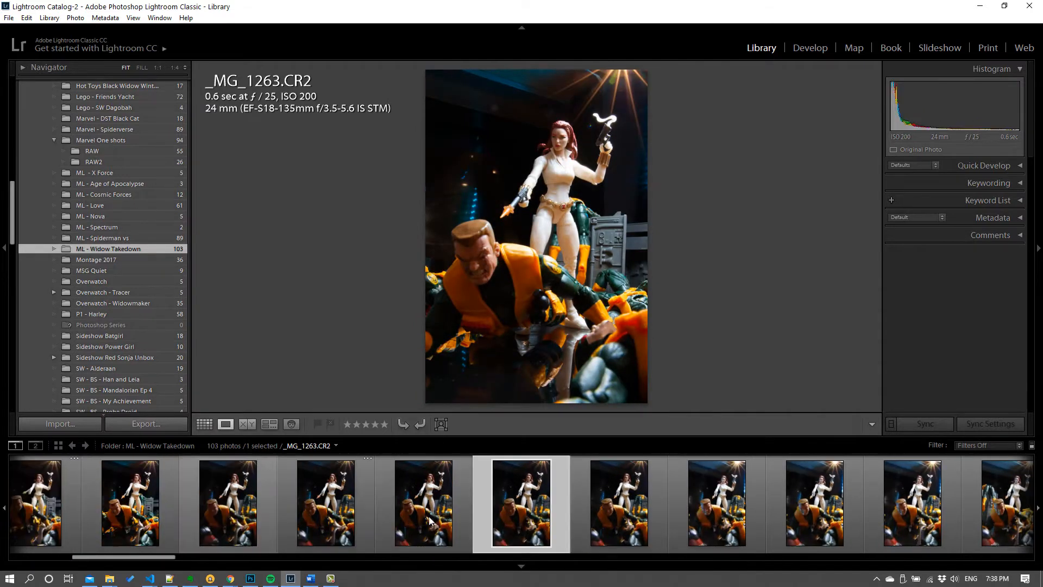
pyautogui.press('Right')
# - Compare the near-identical shots _MG_1345.CR2 to _MG_1348.CR2 near the end of the folder by flipping back and forth between them
pyautogui.moveTo(246, 548); pyautogui.dragTo(987, 546)
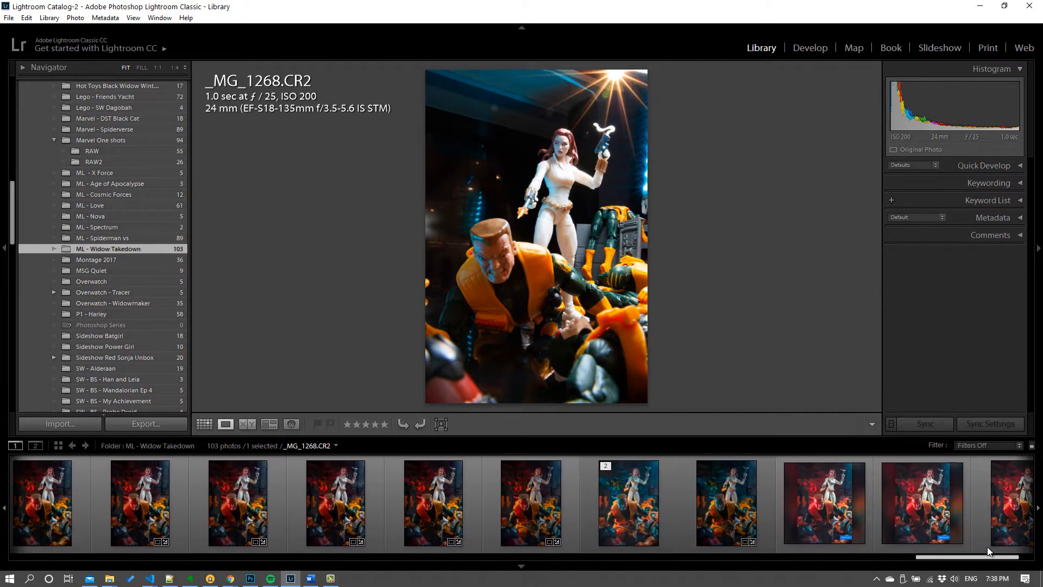
pyautogui.click(429, 497)
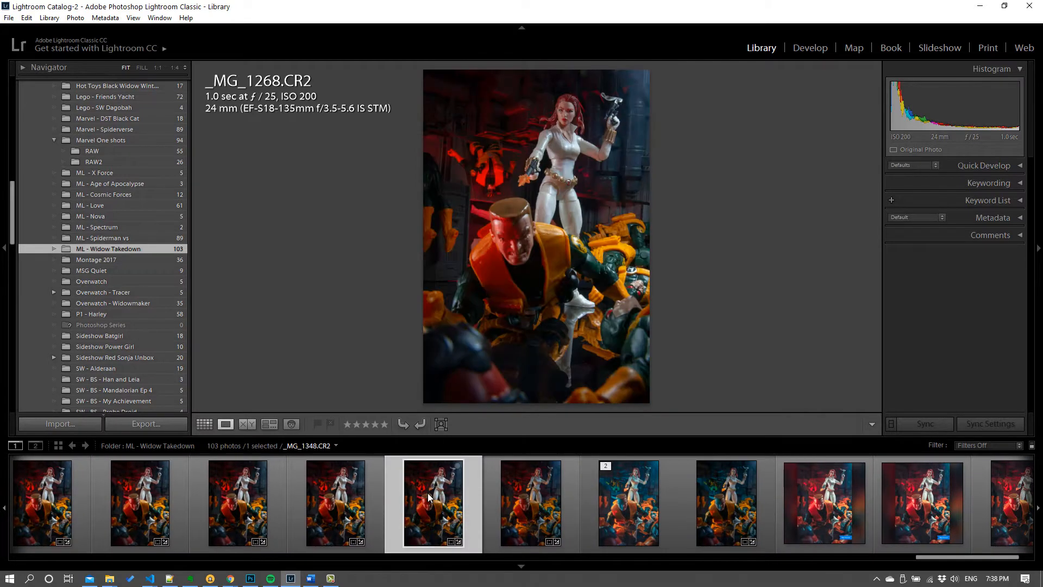
pyautogui.press('Left')
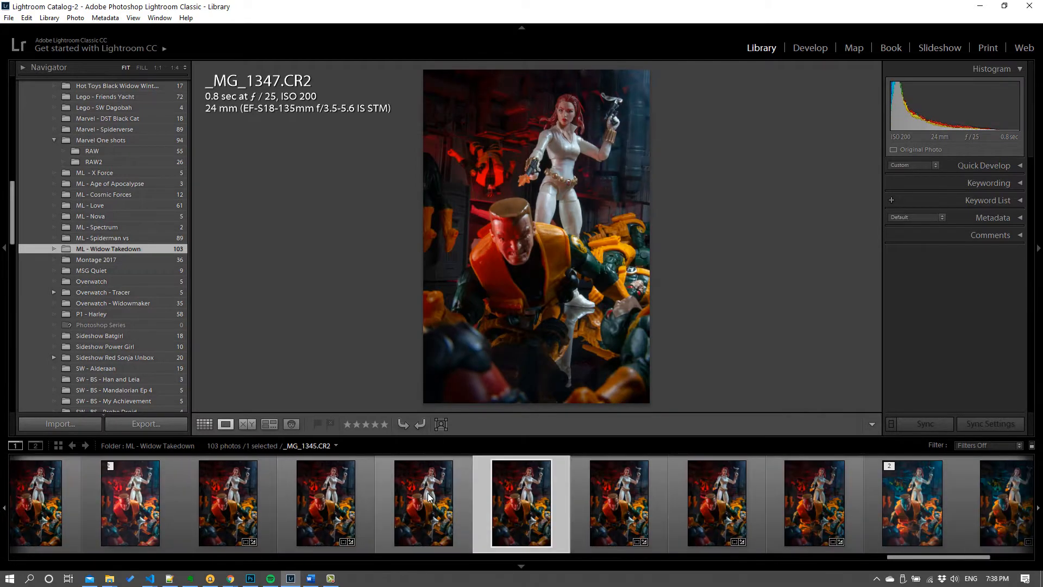
pyautogui.click(429, 497)
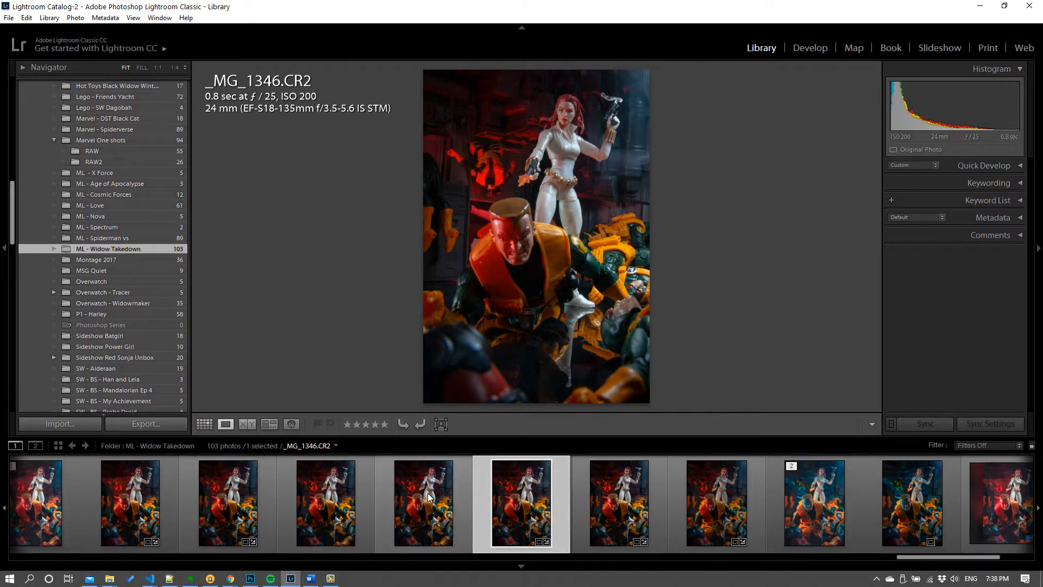
pyautogui.press('Right')
pyautogui.press('Right')
pyautogui.press('Left')
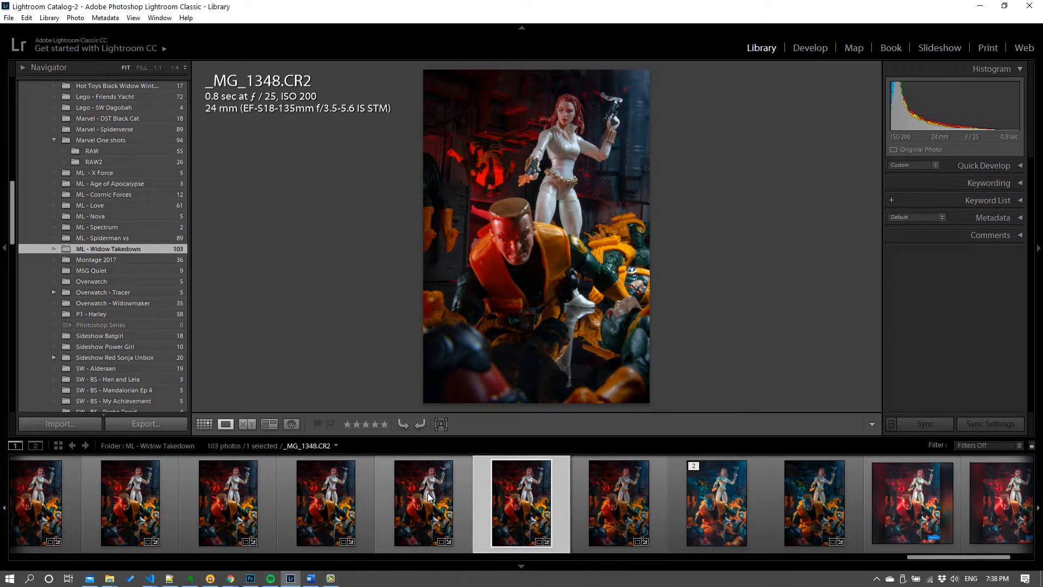
pyautogui.press('Right')
pyautogui.press('Left')
pyautogui.press('Left')
pyautogui.press('Right')
pyautogui.press('Right')
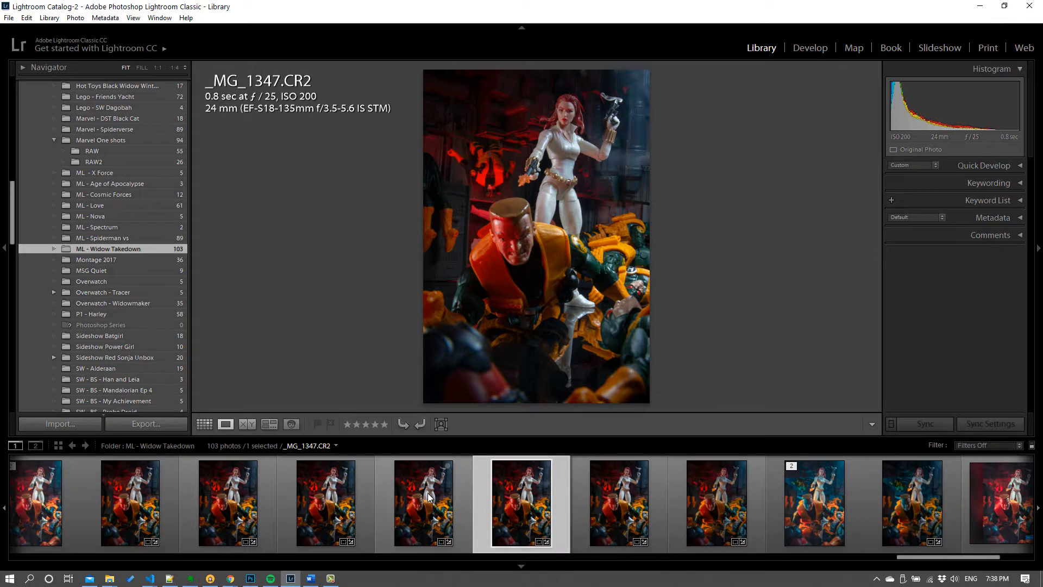
pyautogui.press('Left')
pyautogui.press('Left')
pyautogui.press('Left')
pyautogui.press('Left')
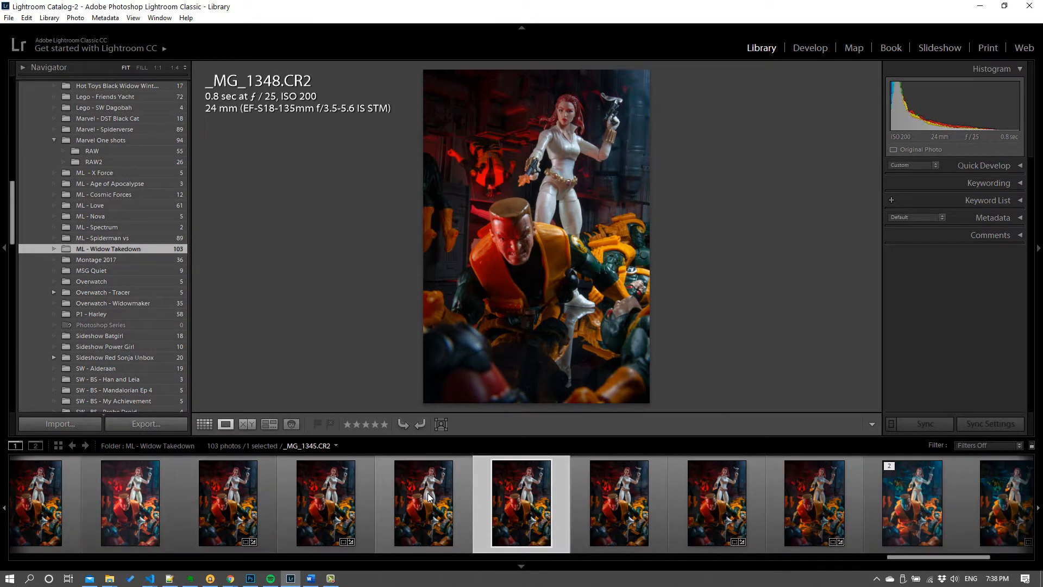
pyautogui.press('Right')
pyautogui.press('Right')
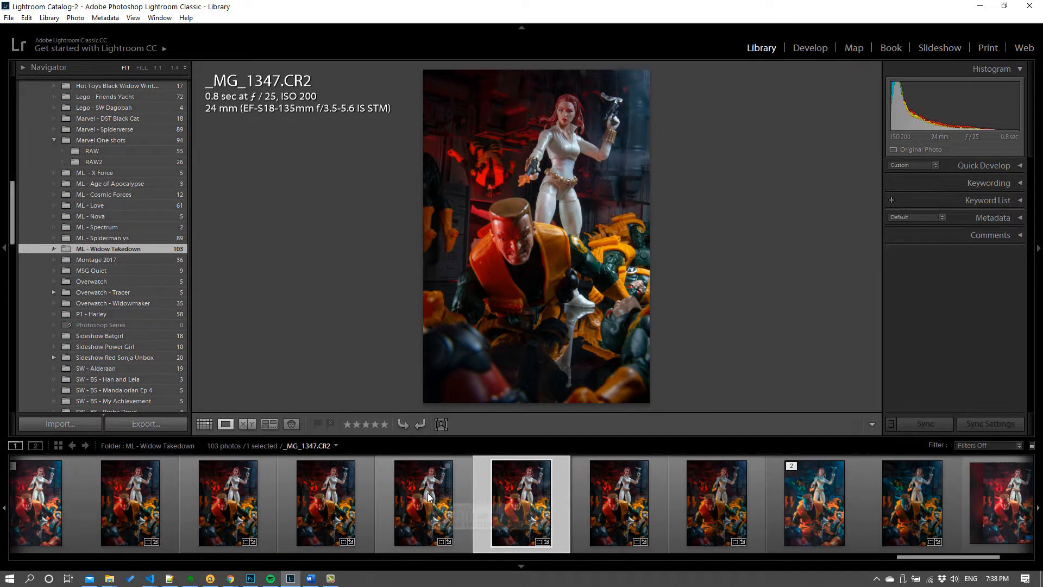
pyautogui.press('Left')
pyautogui.press('Right')
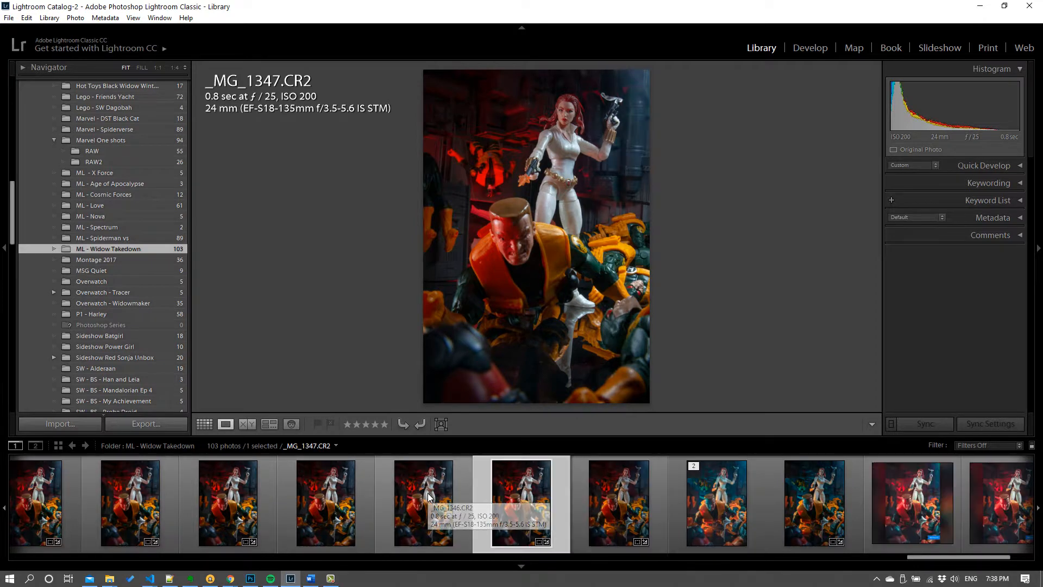
pyautogui.press('Right')
pyautogui.press('Left')
pyautogui.press('Left')
pyautogui.press('Right')
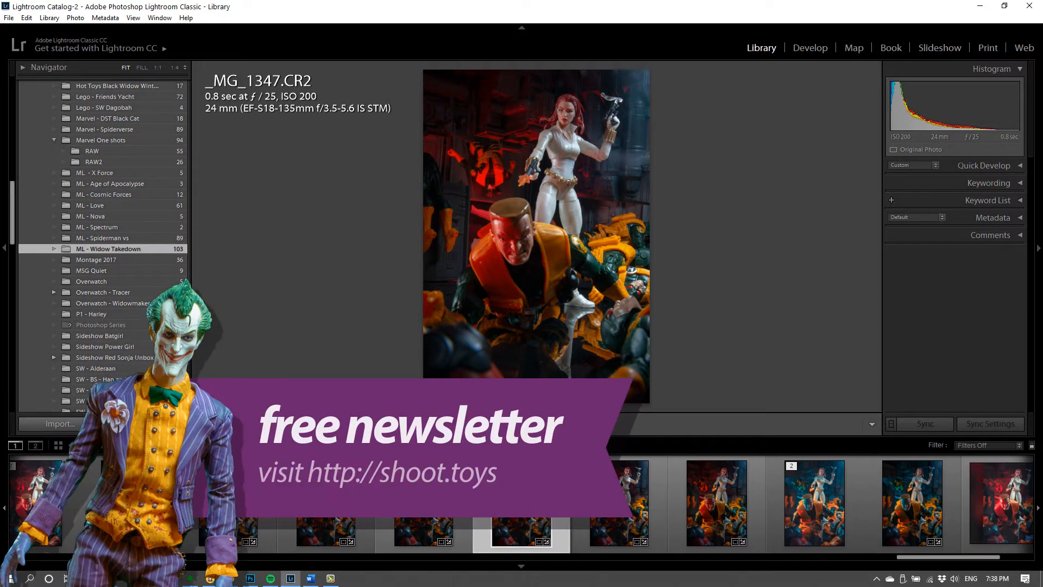
pyautogui.click(417, 528)
pyautogui.press('Right')
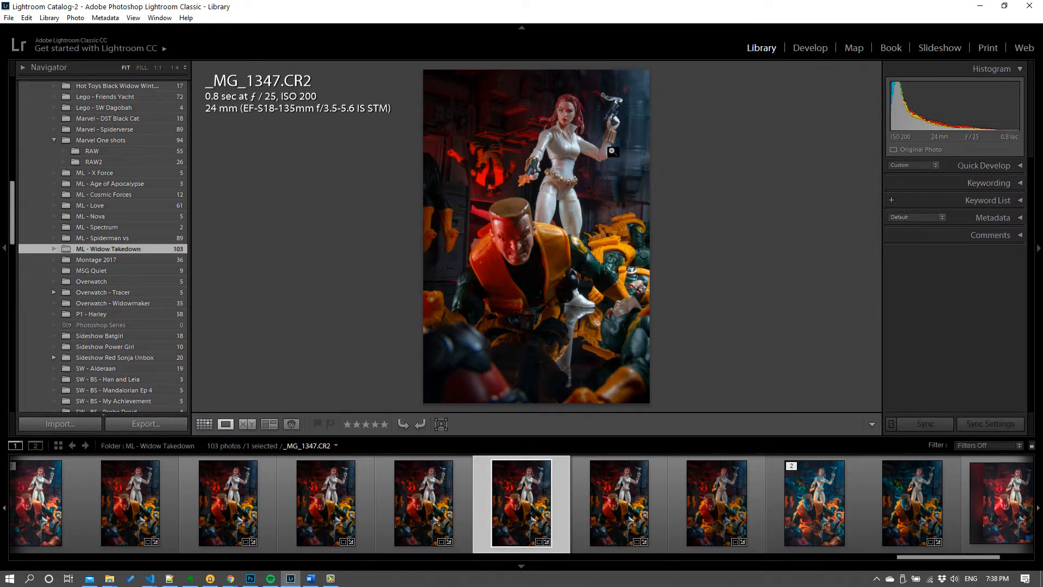
pyautogui.press('Left')
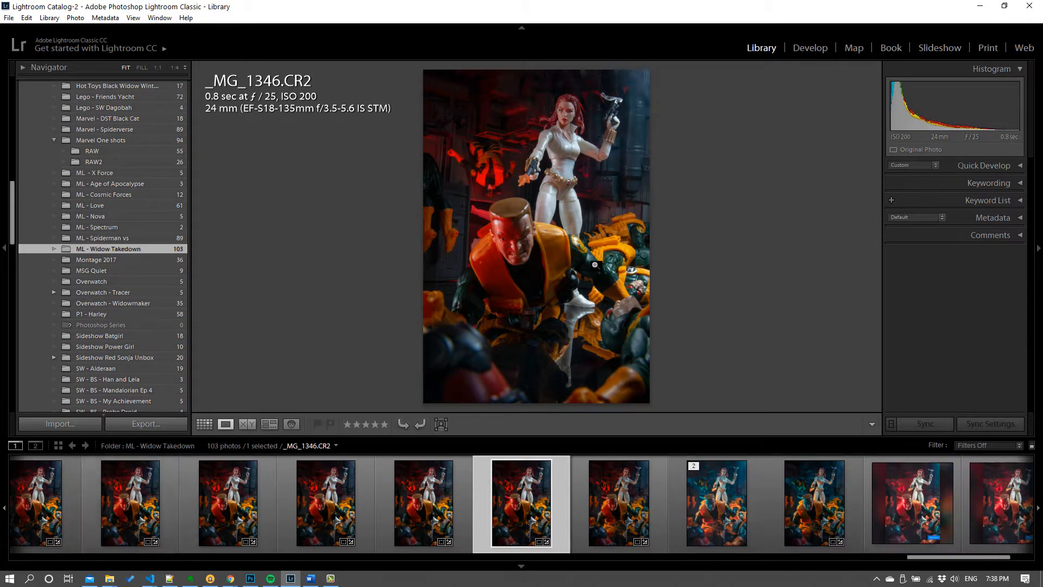
# - Step back through the shots from _MG_1345.CR2 to _MG_1340.CR2 and examine the differences between them
pyautogui.press('Left')
pyautogui.press('Left')
pyautogui.press('Left')
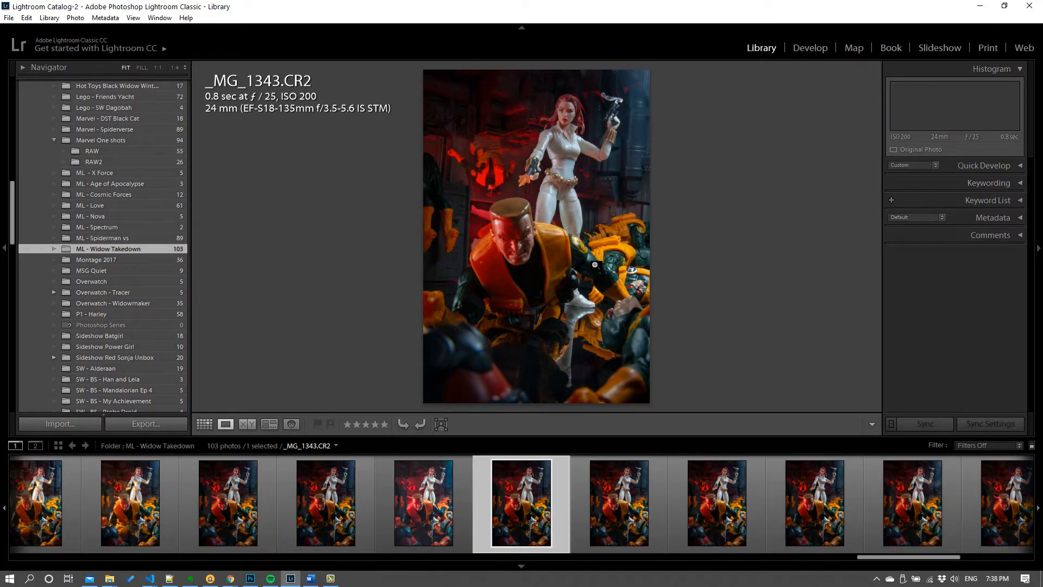
pyautogui.press('Right')
pyautogui.press('Left')
pyautogui.press('Left')
pyautogui.press('Left')
pyautogui.press('Left')
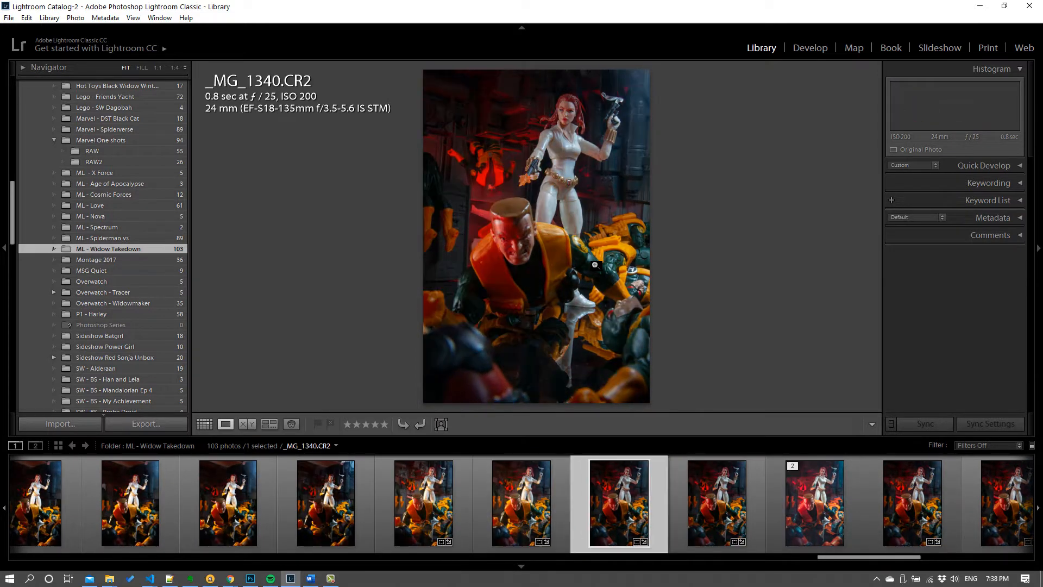
pyautogui.press('Right')
pyautogui.press('Right')
pyautogui.press('Left')
pyautogui.press('Right')
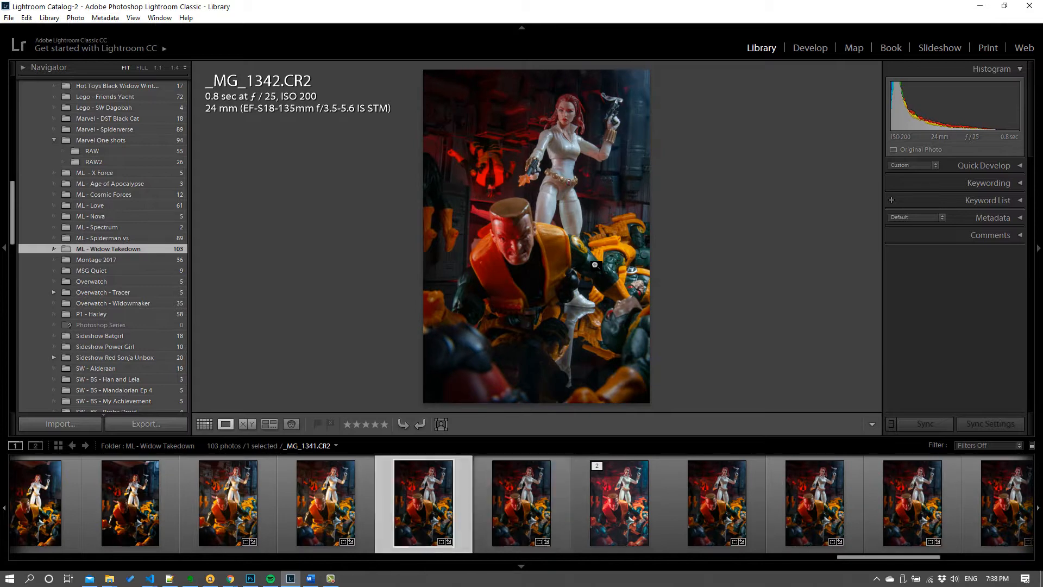
# - Flip repeatedly between _MG_1341.CR2 and _MG_1342.CR2 to examine how the two frames differ
pyautogui.press('Left')
pyautogui.press('Right')
pyautogui.press('Left')
pyautogui.press('Right')
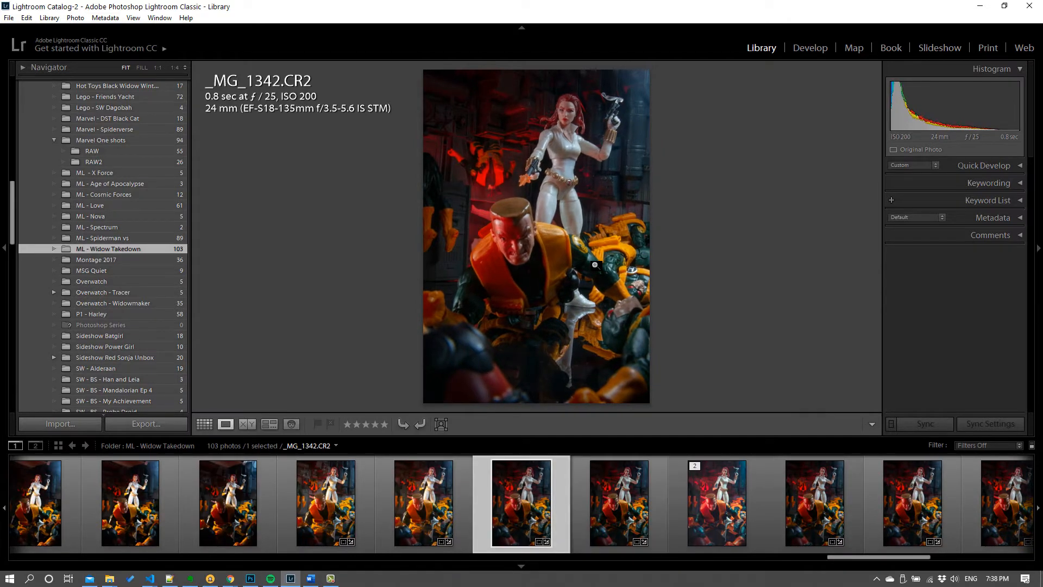
pyautogui.press('Left')
pyautogui.press('Right')
pyautogui.press('Left')
pyautogui.press('Right')
pyautogui.press('Left')
pyautogui.press('Right')
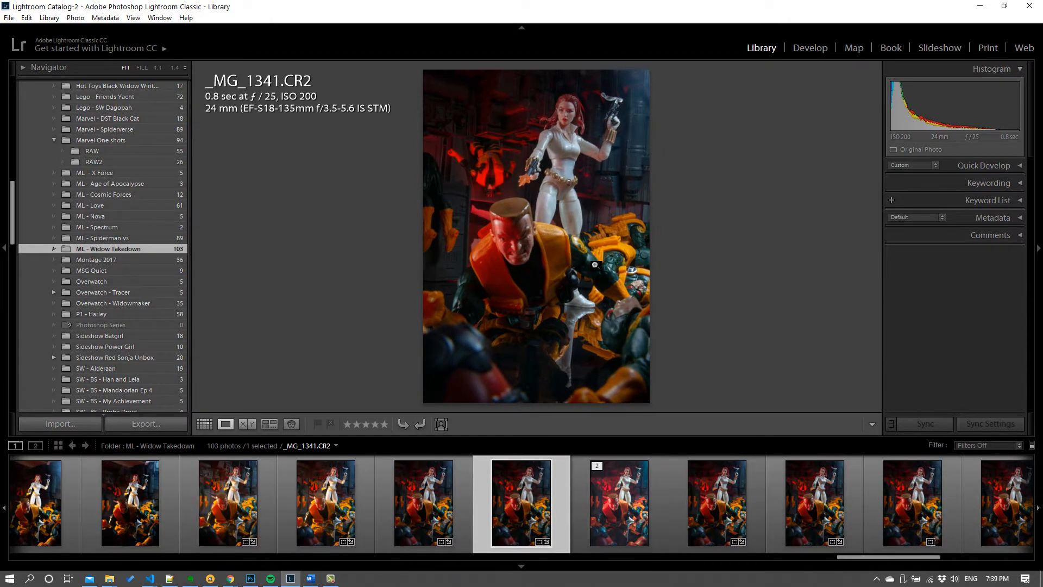
pyautogui.press('Left')
pyautogui.press('Left')
pyautogui.press('Right')
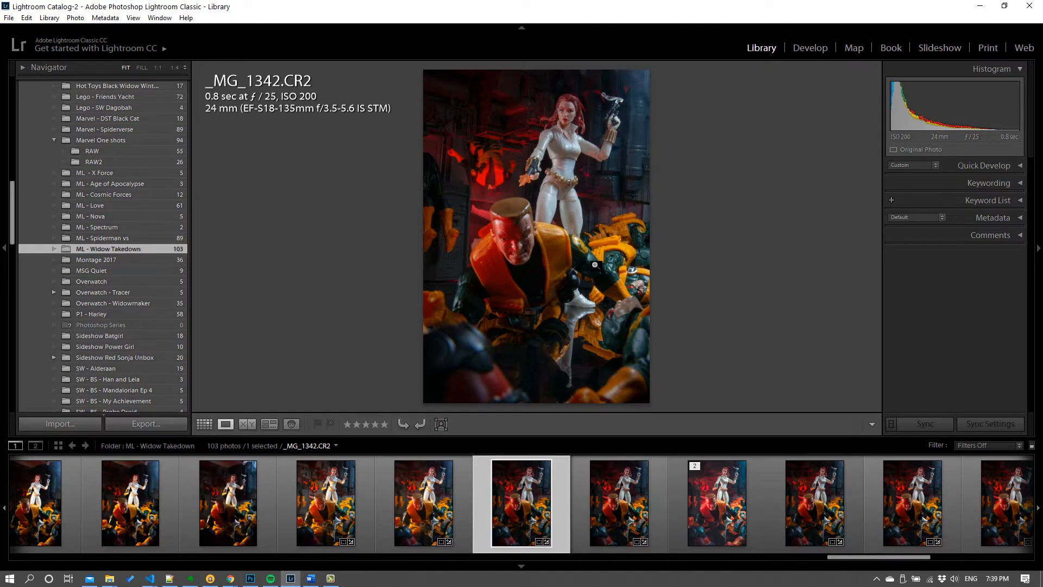
pyautogui.press('Left')
pyautogui.press('Right')
pyautogui.press('Left')
pyautogui.press('Right')
pyautogui.press('Left')
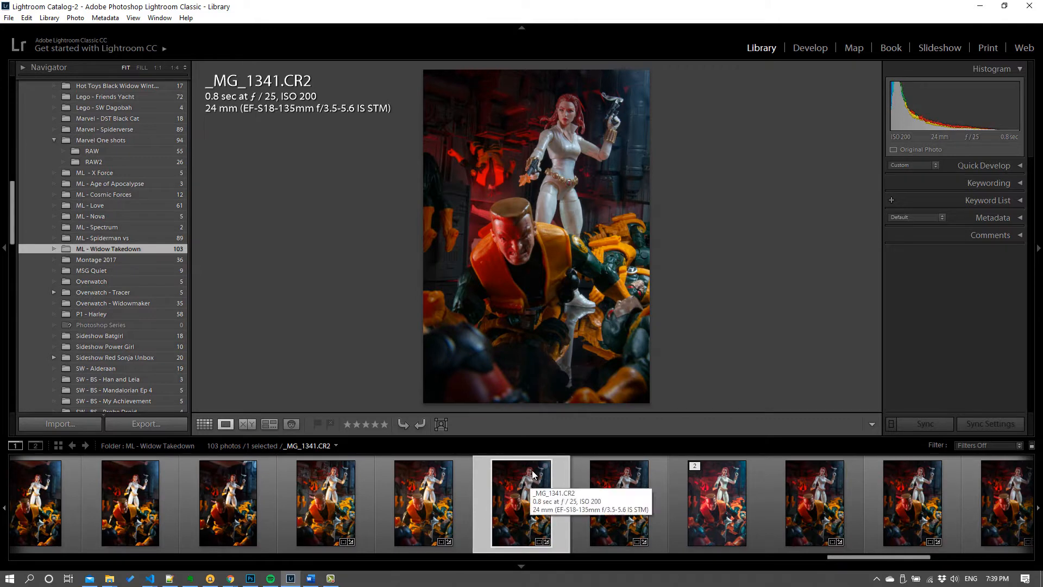
pyautogui.press('Right')
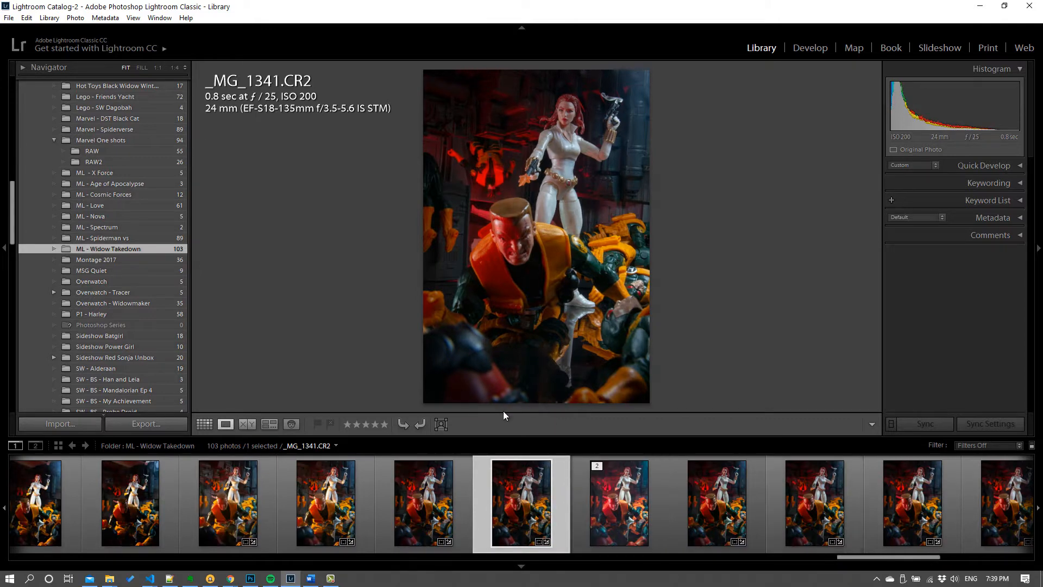
# - Select _MG_1341.CR2 and _MG_1342.CR2 together and compare the brighter _MG_1340.CR2 with _MG_1341.CR2
pyautogui.press('Left')
pyautogui.hotkey('shift', 'Right')
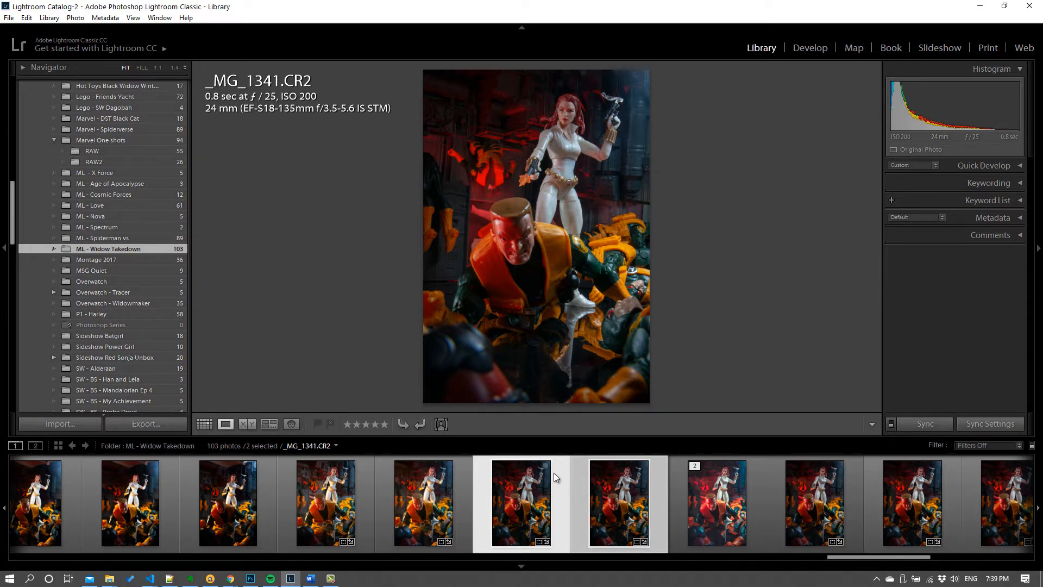
pyautogui.click(451, 509)
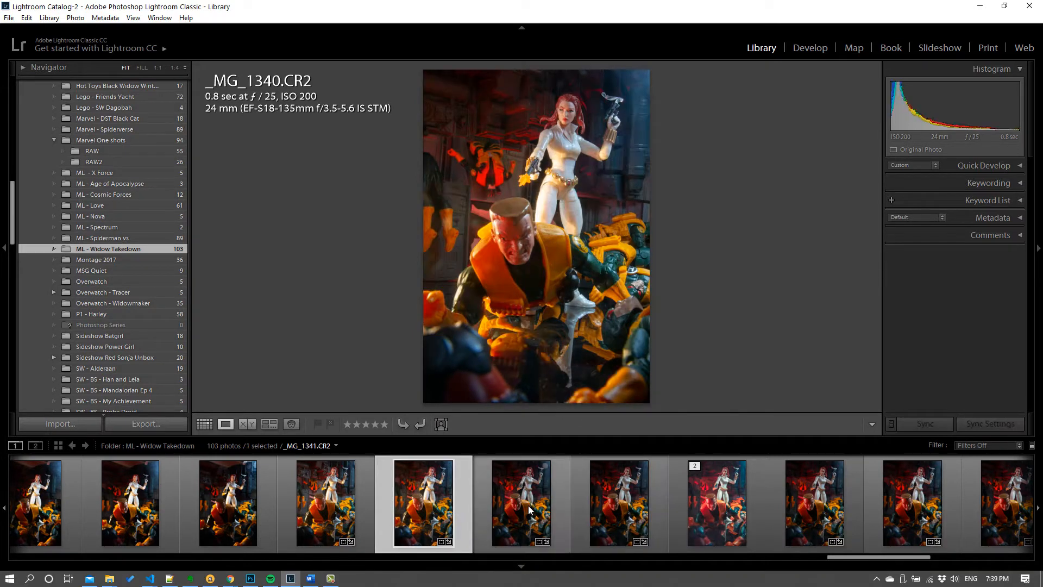
pyautogui.click(530, 510)
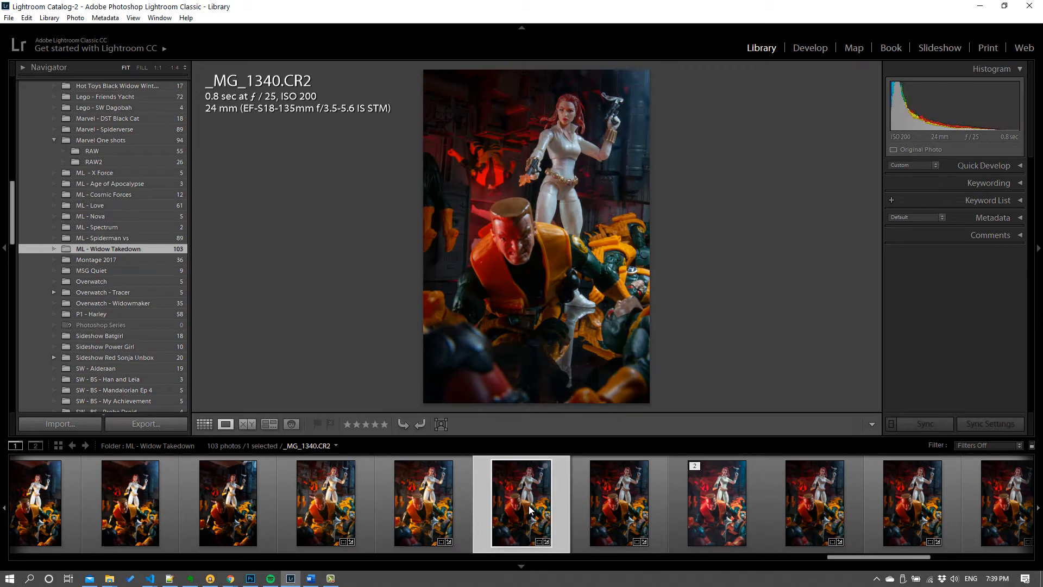
# - Open _MG_1341.CR2 and _MG_1342.CR2 together as layers in Photoshop, continuing past the Camera Raw compatibility notice
pyautogui.keyDown('shift'); pyautogui.click(606, 506); pyautogui.keyUp('shift')
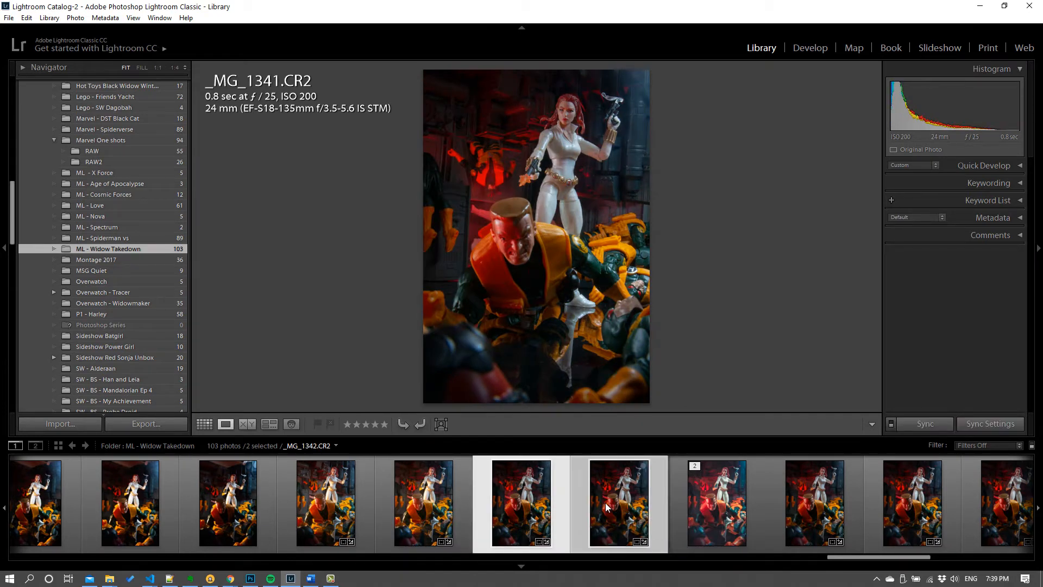
pyautogui.rightClick(512, 493)
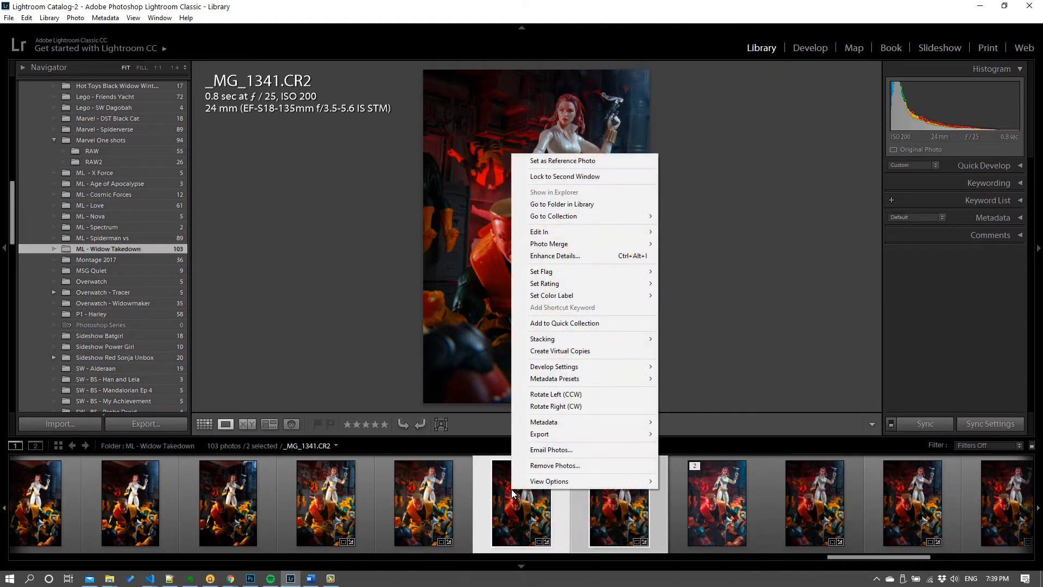
pyautogui.moveTo(629, 237)
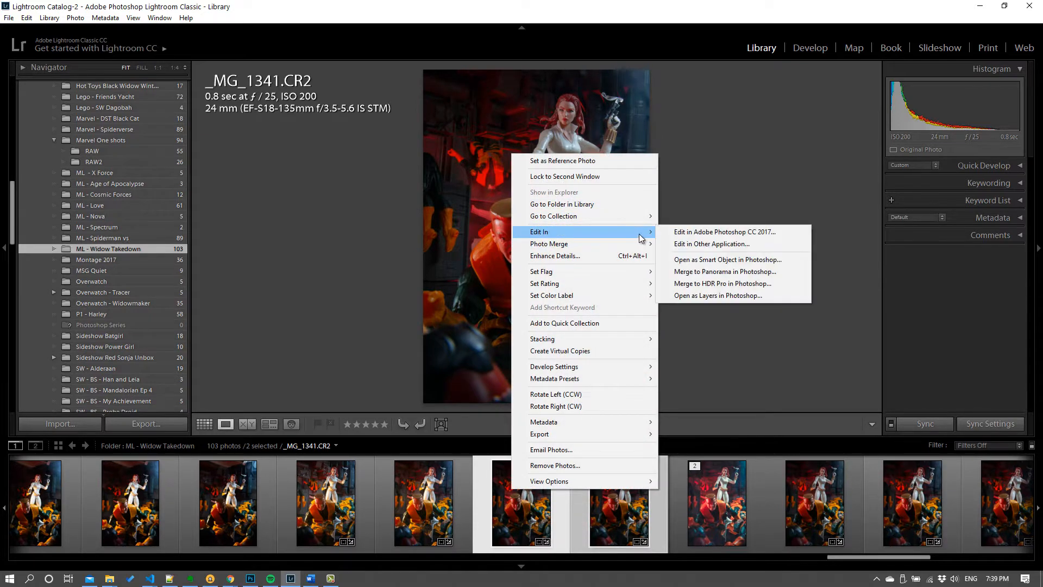
pyautogui.click(717, 298)
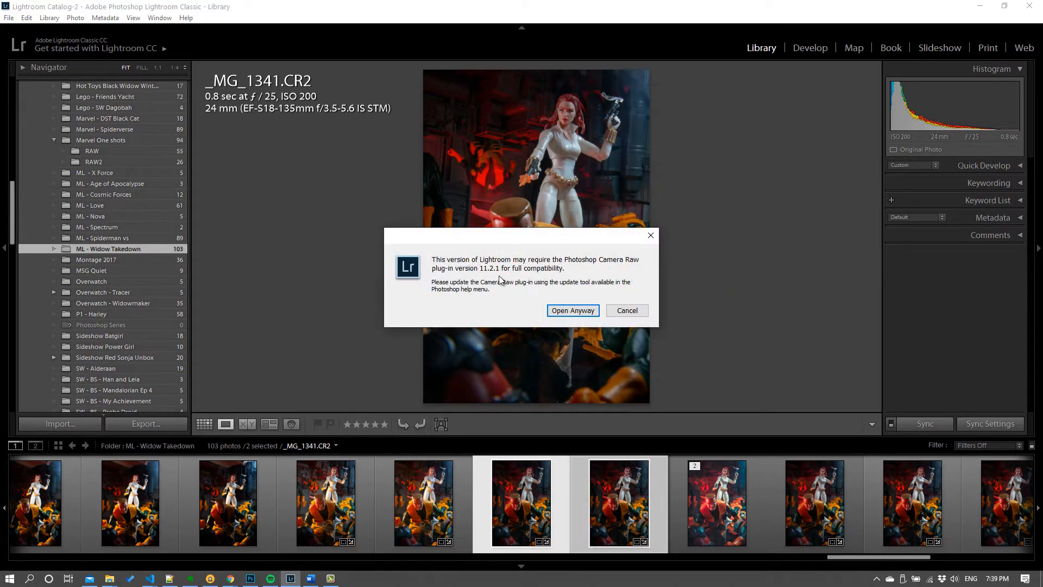
pyautogui.click(581, 312)
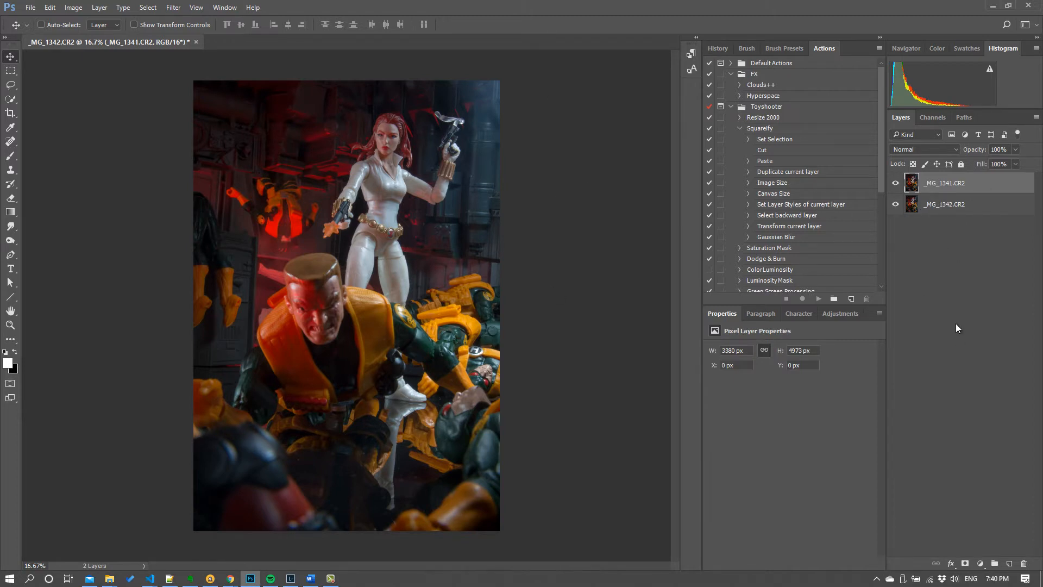
# - Add a black layer mask to the _MG_1341.CR2 layer and make the mask the active target
pyautogui.keyDown('ctrl'); pyautogui.click(963, 565); pyautogui.keyUp('ctrl')
pyautogui.hotkey('ctrl', 'z')
pyautogui.keyDown('alt'); pyautogui.click(965, 565); pyautogui.keyUp('alt')
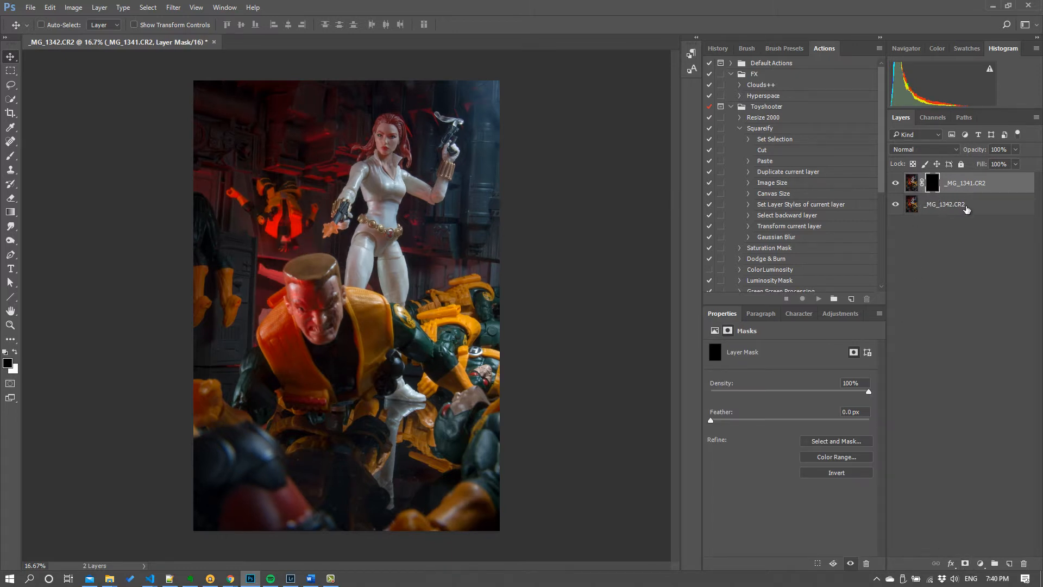
pyautogui.click(967, 209)
pyautogui.click(932, 185)
# - Paint white with a greatly enlarged brush on the _MG_1341.CR2 mask around the kneeling figure and the woman's legs
pyautogui.click(11, 157)
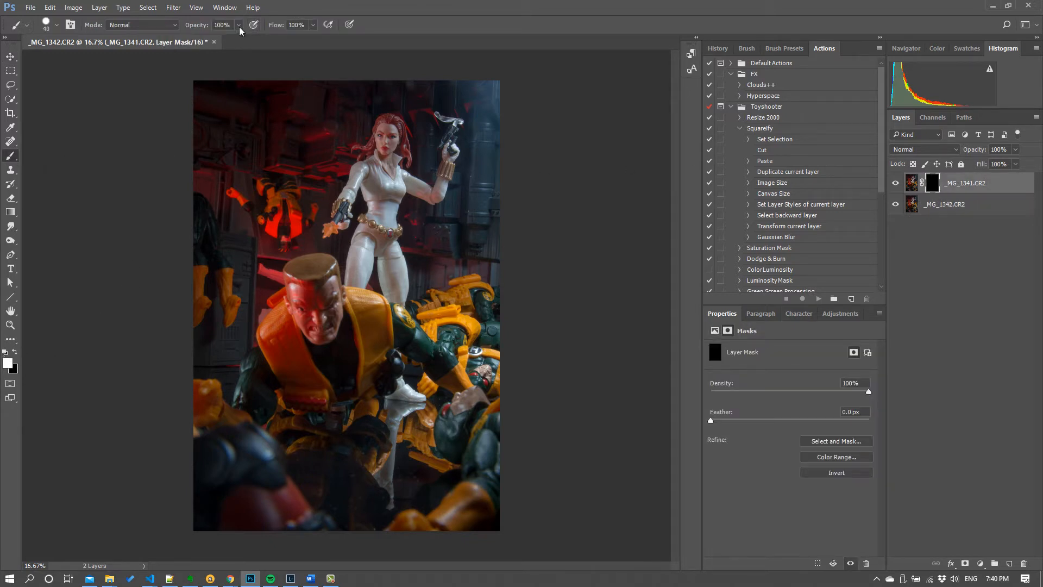
pyautogui.click(168, 30)
pyautogui.press(']')
pyautogui.press(']')
pyautogui.press(']')
pyautogui.press(']')
pyautogui.press(']')
pyautogui.press(']')
pyautogui.press(']')
pyautogui.press(']')
pyautogui.press(']')
pyautogui.press(']')
pyautogui.press(']')
pyautogui.press(']')
pyautogui.press(']')
pyautogui.press(']')
pyautogui.press(']')
pyautogui.press(']')
pyautogui.press(']')
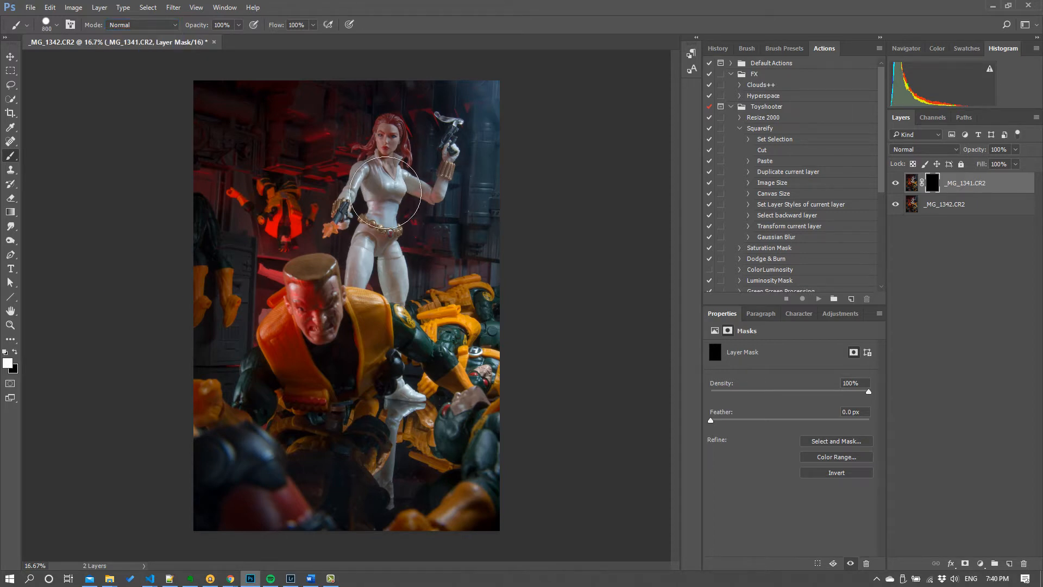
pyautogui.moveTo(348, 316); pyautogui.dragTo(374, 305)
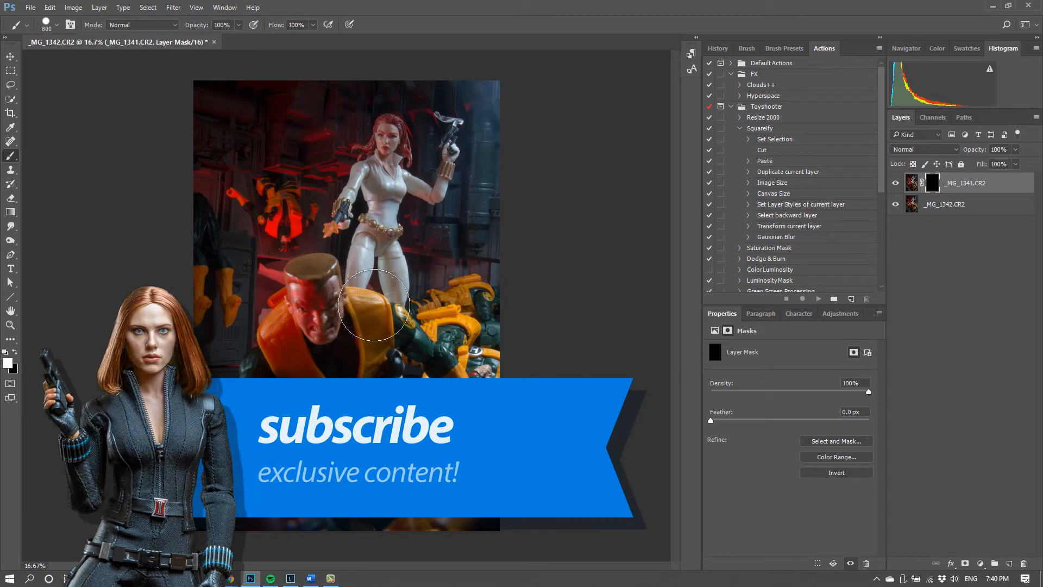
# - Paint white on the _MG_1341.CR2 mask over the woman's upper body and raised gun arm
pyautogui.scroll(2, 378, 308)
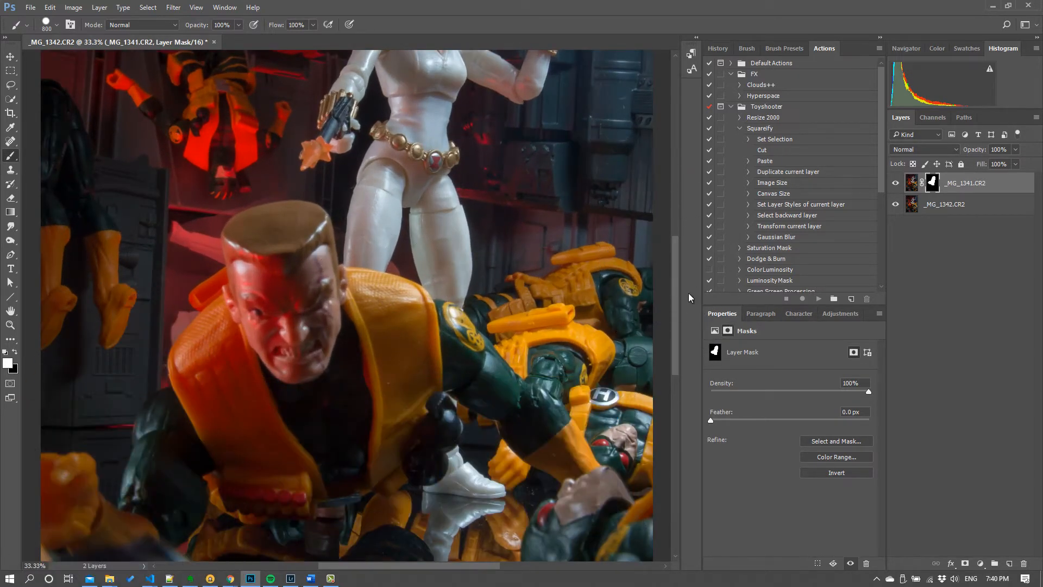
pyautogui.moveTo(675, 292); pyautogui.dragTo(671, 231)
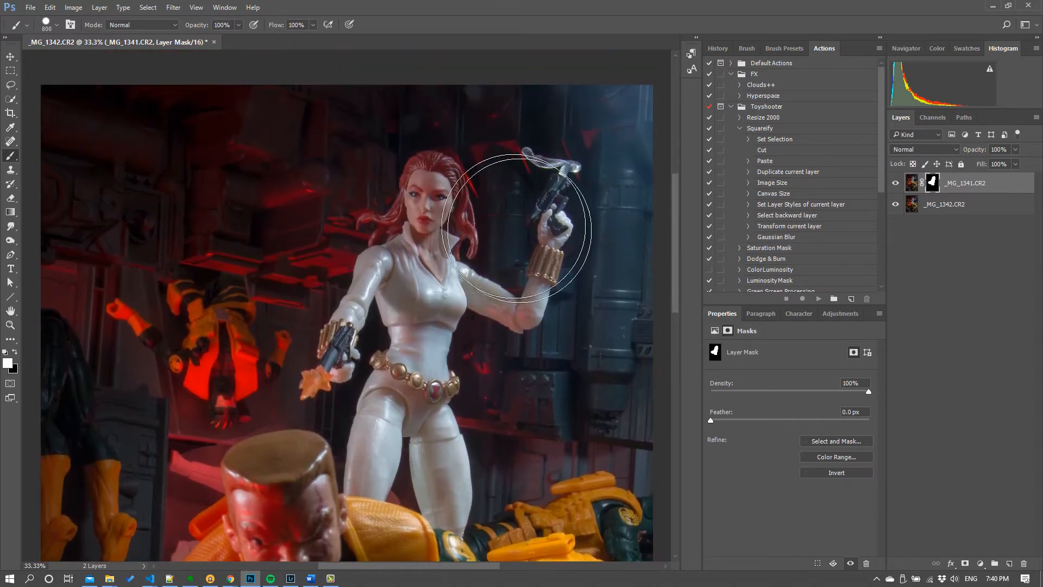
pyautogui.moveTo(516, 227)
pyautogui.mouseDown()
pyautogui.moveTo(512, 278)
pyautogui.moveTo(423, 278)
pyautogui.moveTo(368, 258)
pyautogui.moveTo(467, 287)
pyautogui.mouseUp()
pyautogui.hotkey('ctrl', '+')
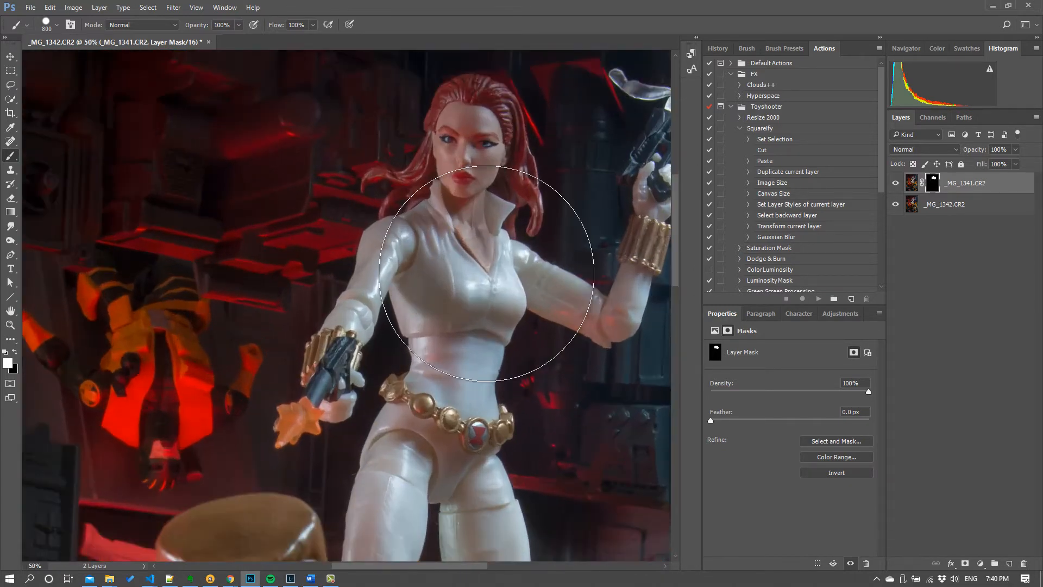
pyautogui.hotkey('ctrl', 'BackSpace')
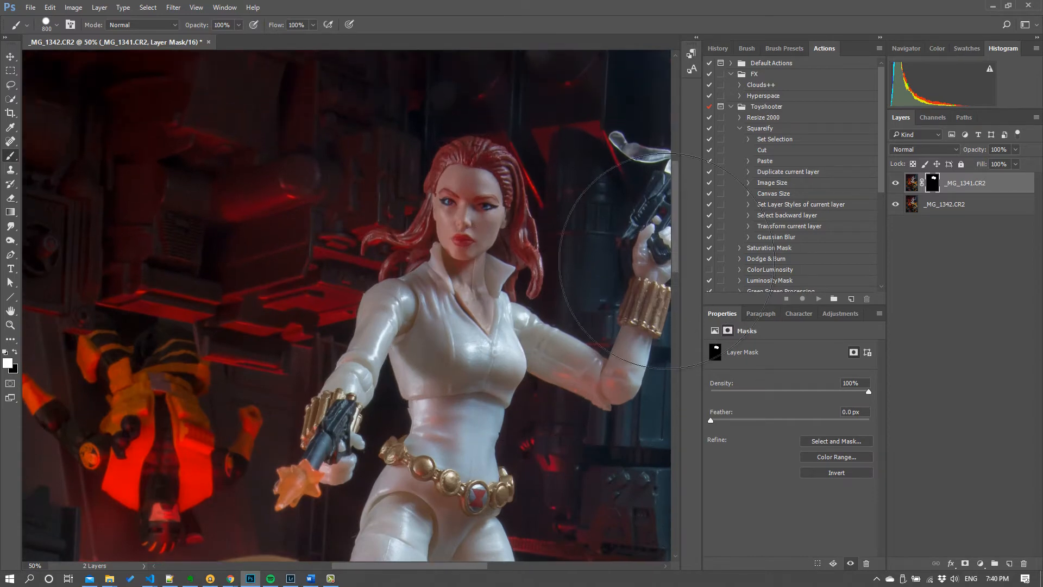
pyautogui.moveTo(565, 359); pyautogui.dragTo(557, 362)
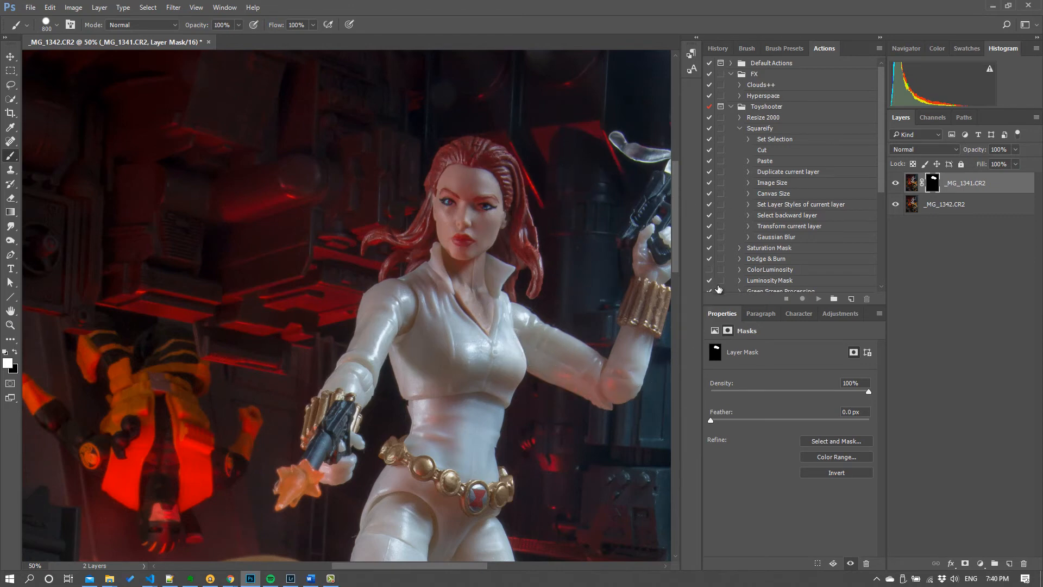
# - Delete the layer mask from the _MG_1341.CR2 layer
pyautogui.scroll(-5, 672, 256)
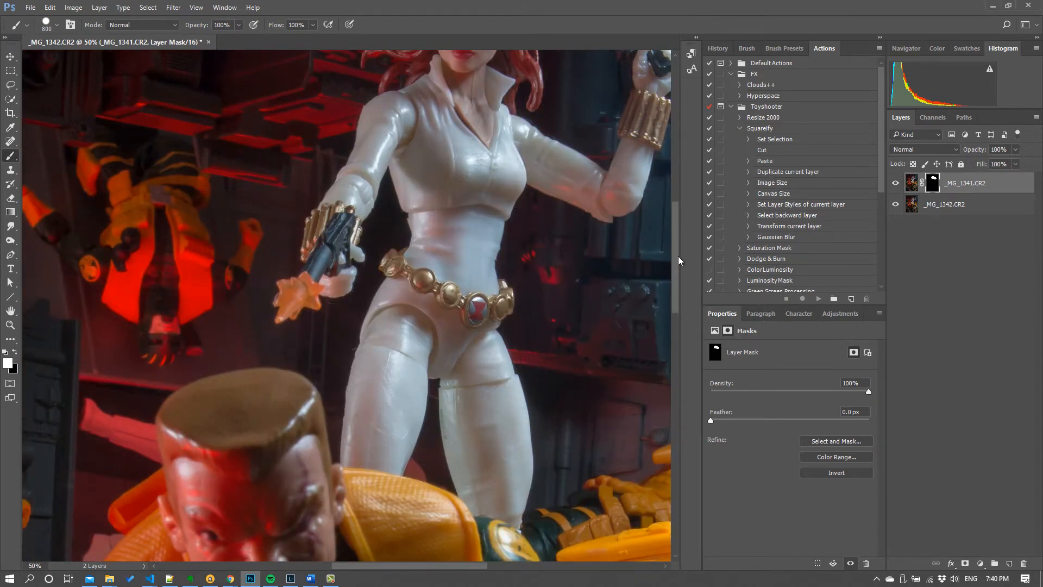
pyautogui.scroll(-10, 677, 327)
pyautogui.scroll(15, 675, 296)
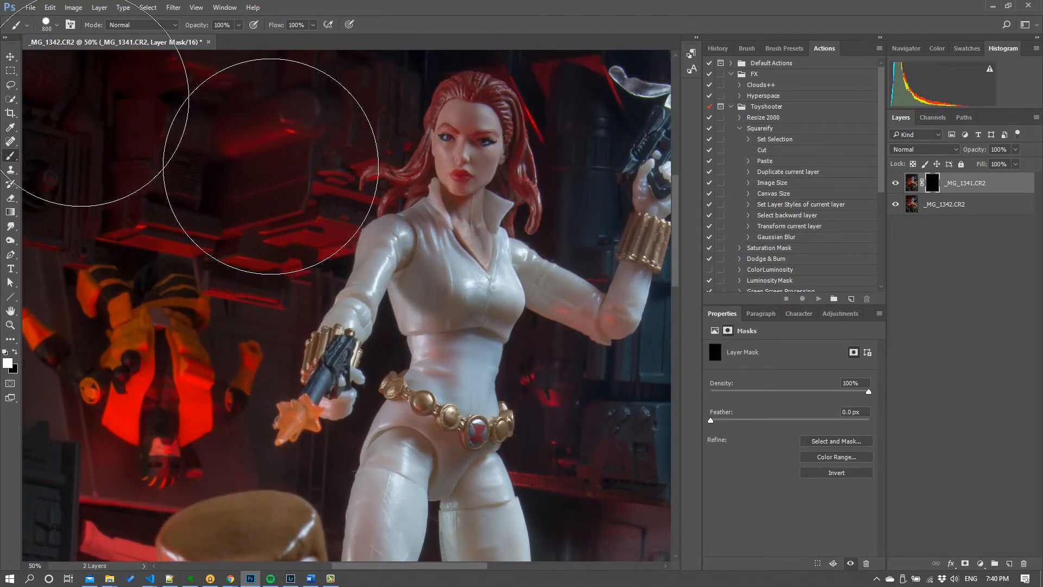
pyautogui.click(913, 183)
pyautogui.click(930, 190)
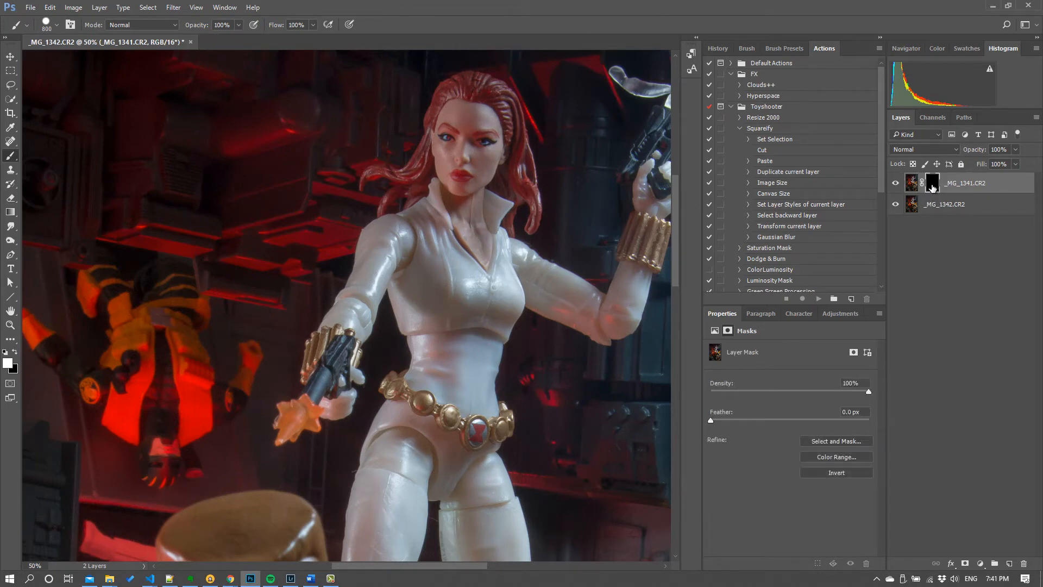
pyautogui.rightClick(931, 187)
pyautogui.click(973, 208)
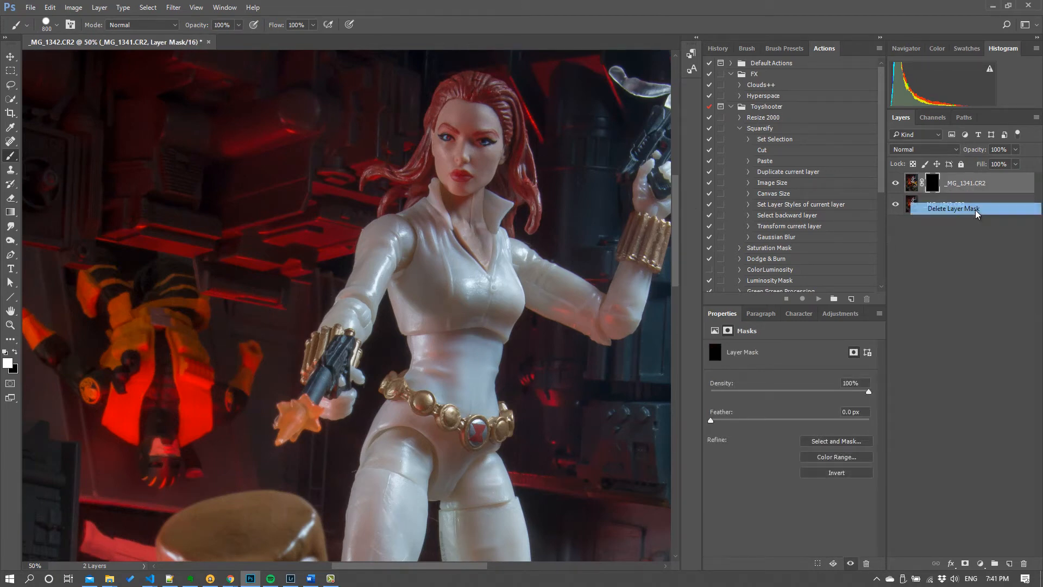
# - Review the Auto-Align Layers projection and lens correction options for the two photo layers and cancel without applying them
pyautogui.click(49, 8)
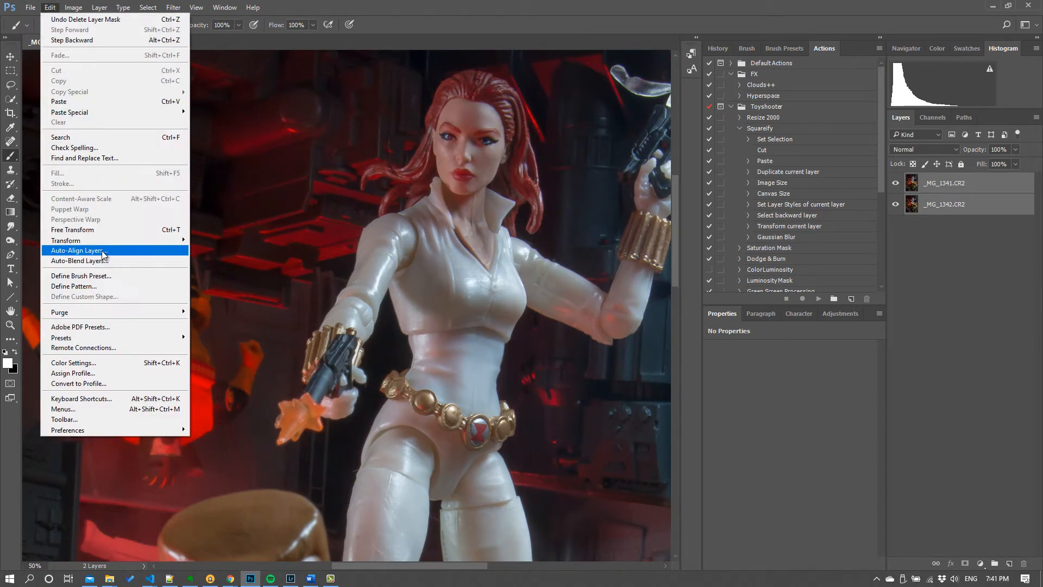
pyautogui.click(455, 2)
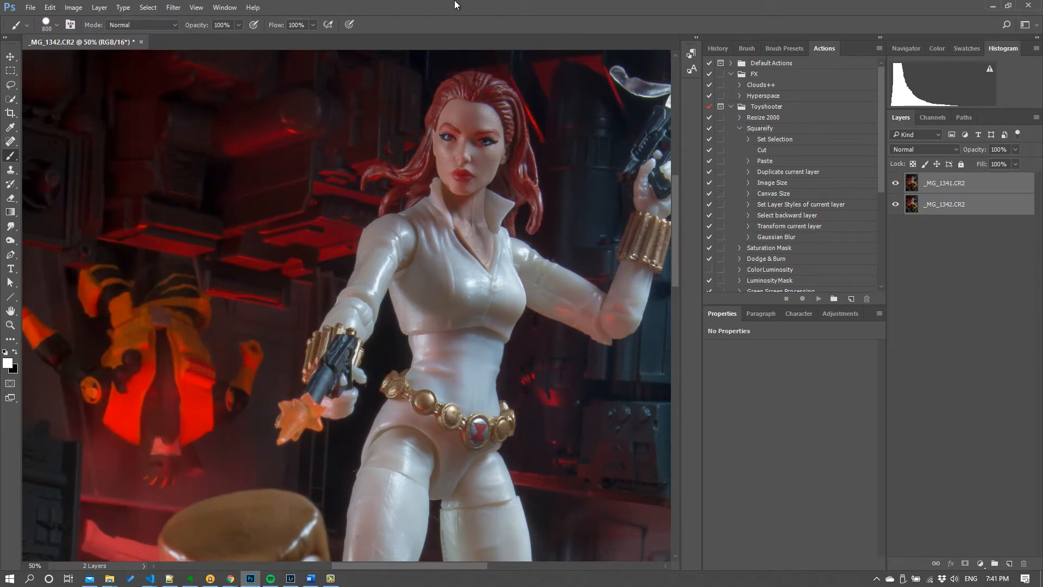
pyautogui.hotkey('ctrl', '-')
pyautogui.hotkey('ctrl', '-')
pyautogui.hotkey('ctrl', '-')
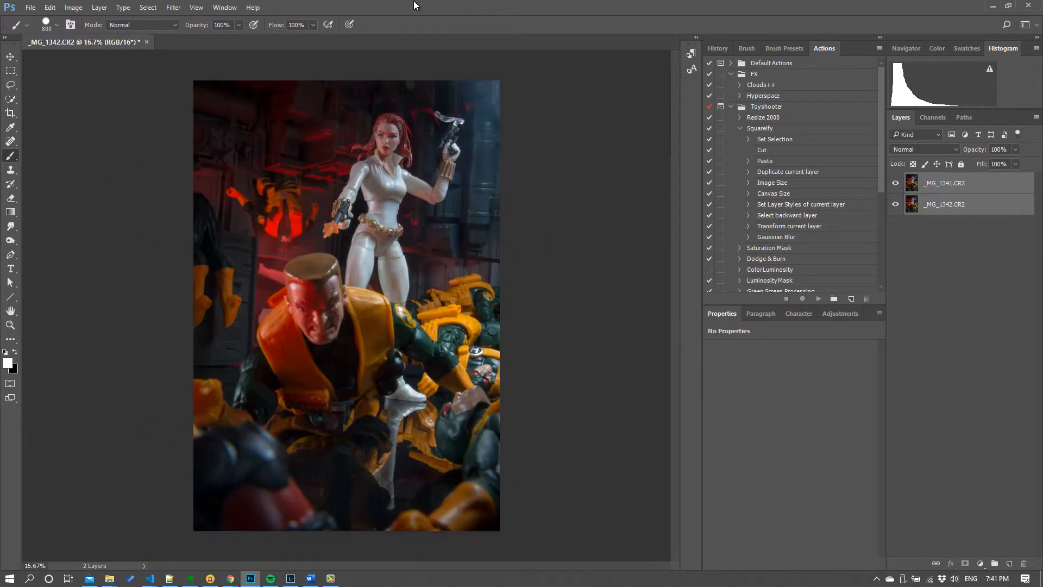
pyautogui.click(49, 7)
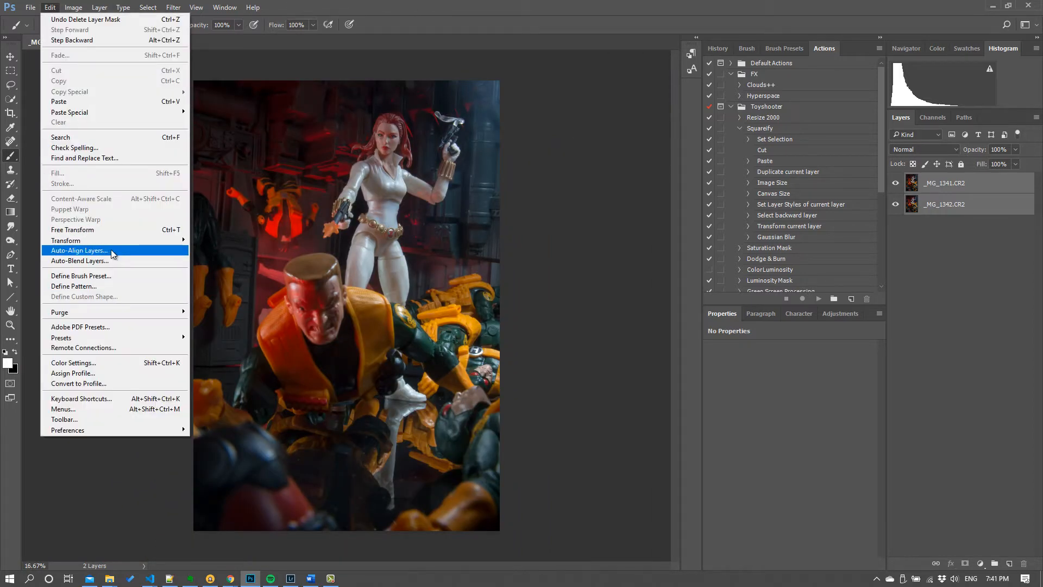
pyautogui.click(111, 249)
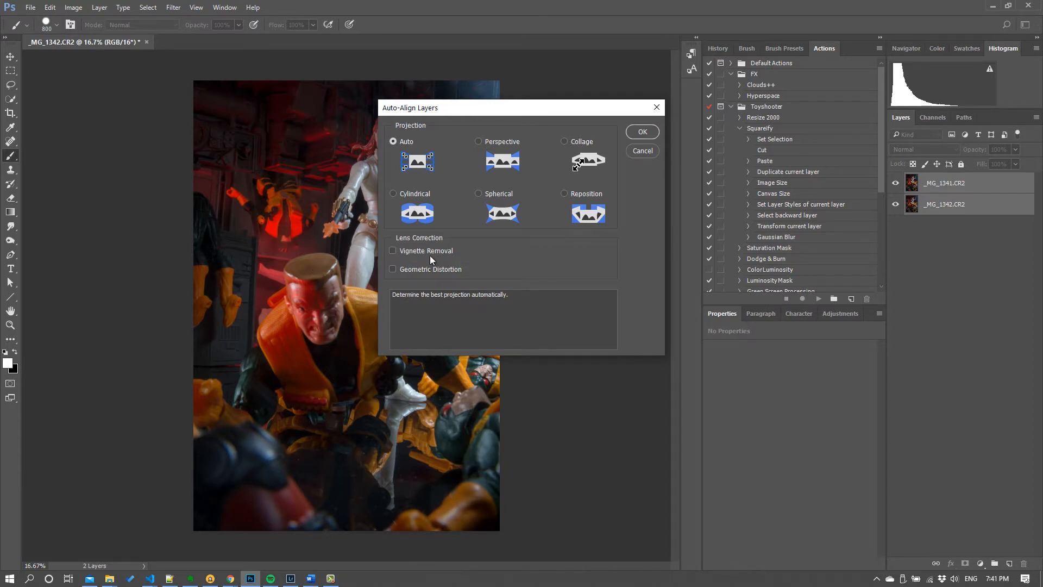
pyautogui.click(642, 152)
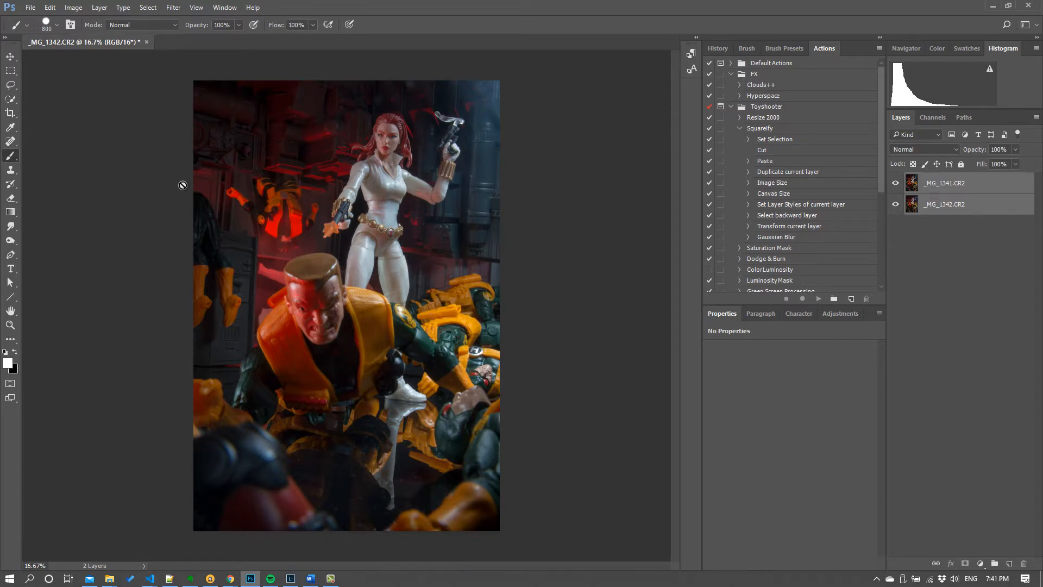
pyautogui.click(46, 11)
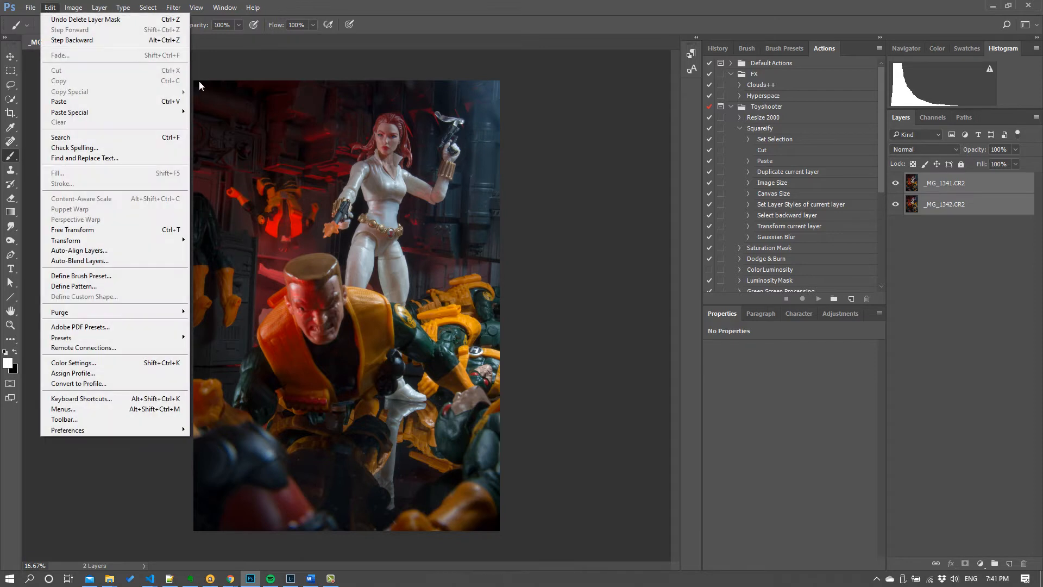
pyautogui.click(581, 114)
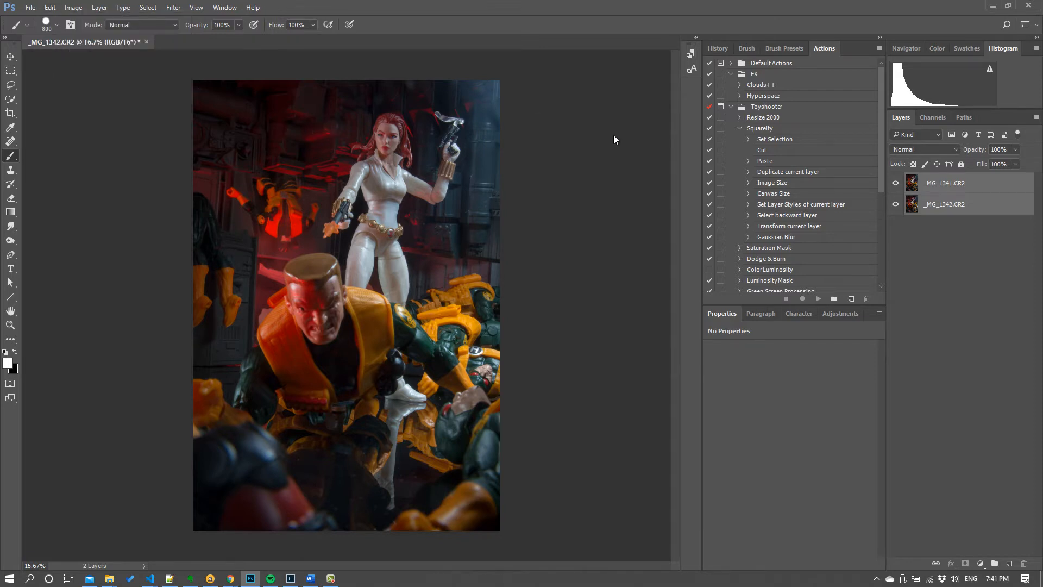
# - Set the opacity of the _MG_1341.CR2 layer to 50%
pyautogui.click(17, 327)
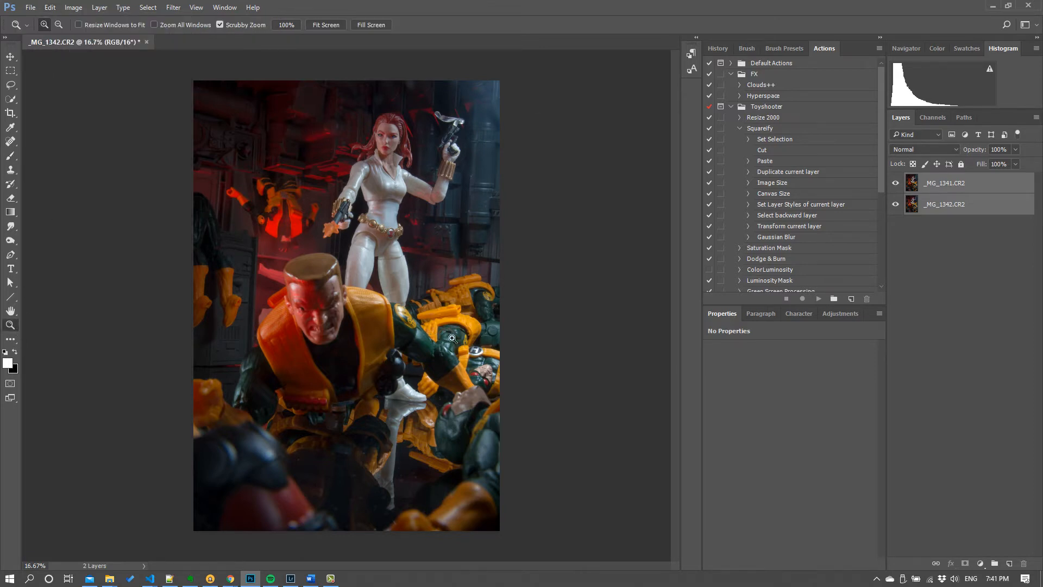
pyautogui.click(10, 57)
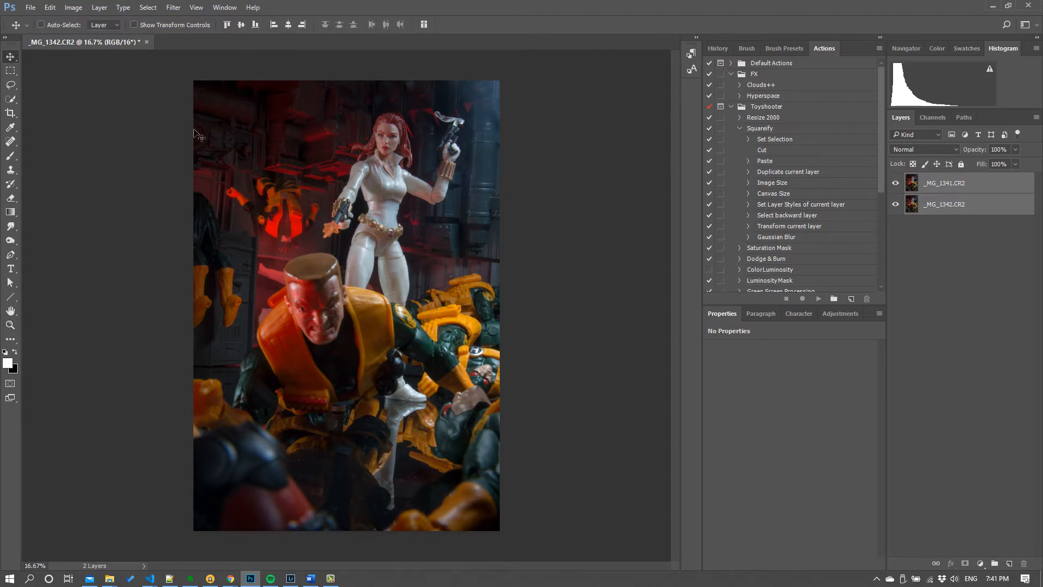
pyautogui.click(11, 325)
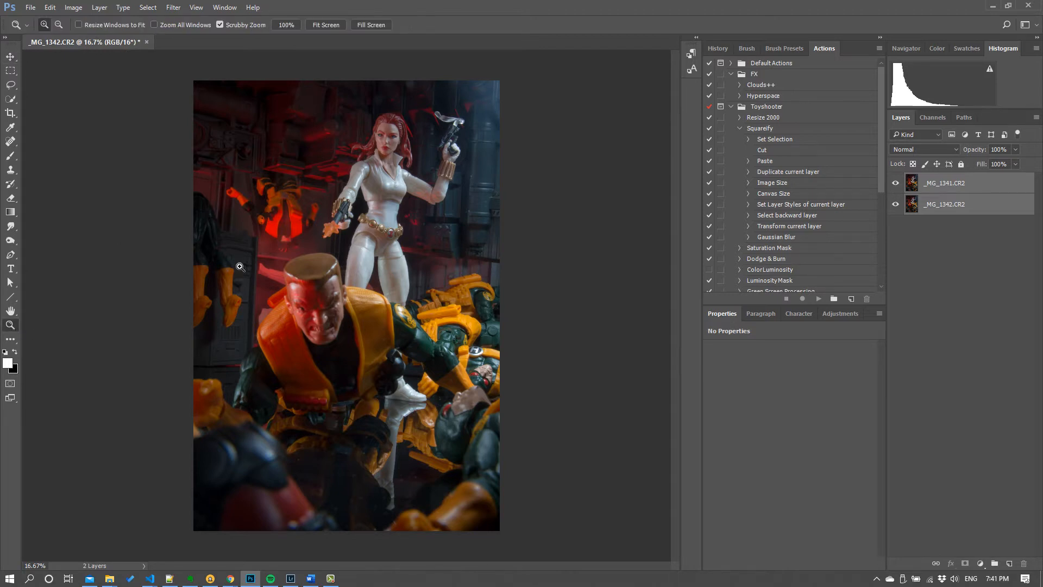
pyautogui.click(359, 264)
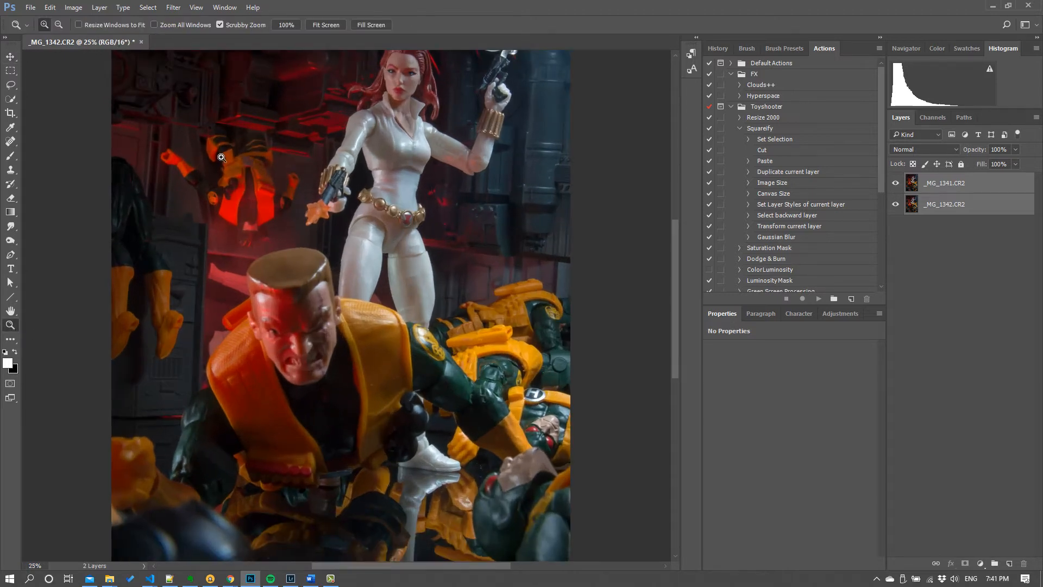
pyautogui.click(10, 56)
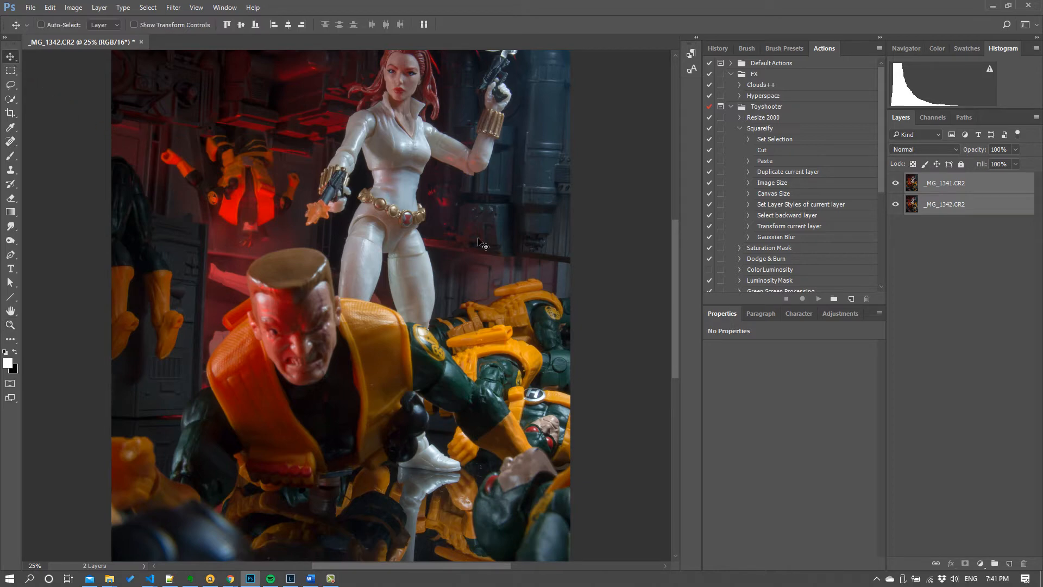
pyautogui.moveTo(676, 309); pyautogui.dragTo(677, 292)
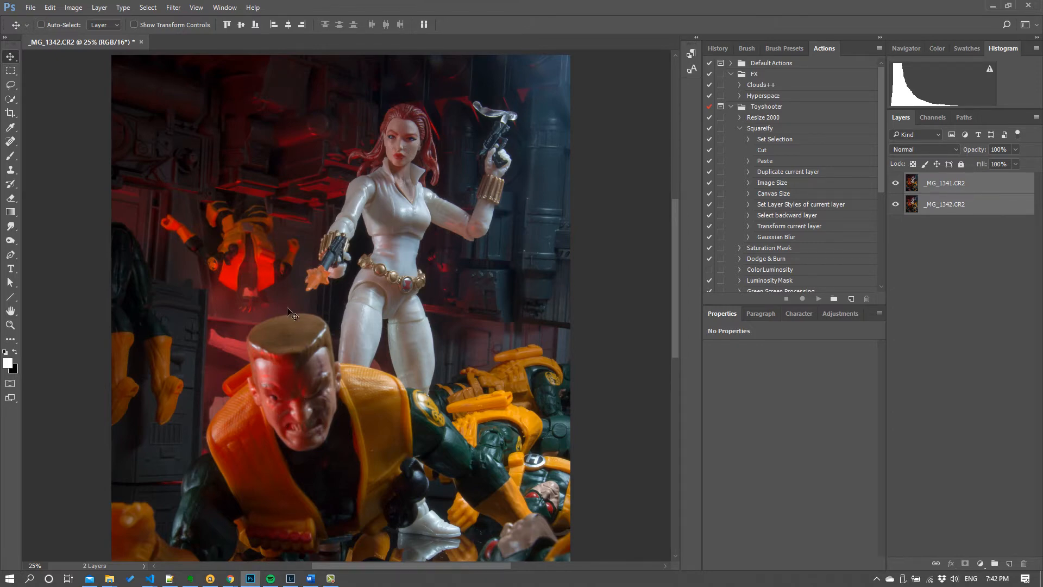
pyautogui.click(955, 185)
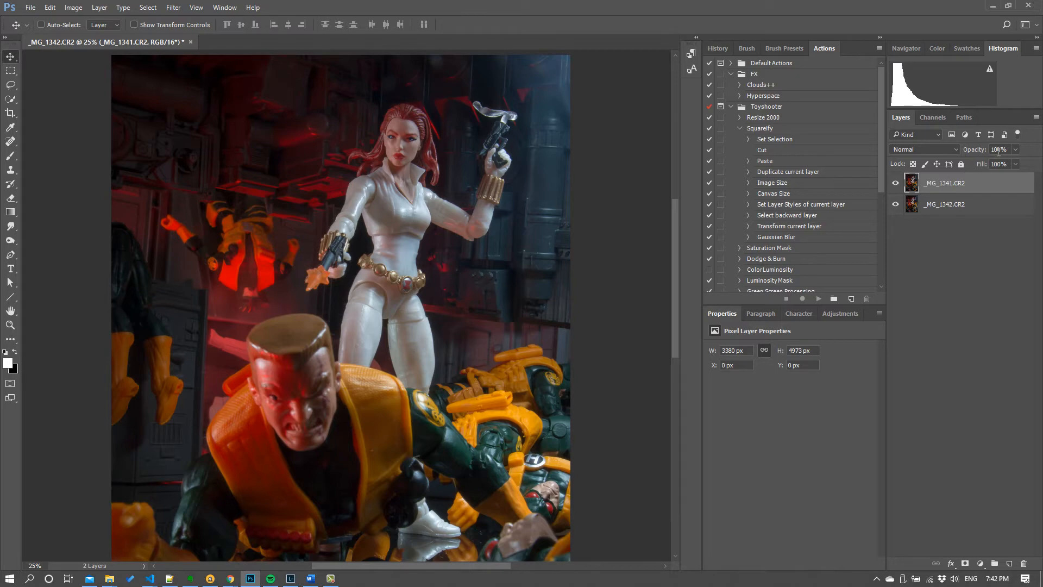
pyautogui.write('50')
pyautogui.press('Return')
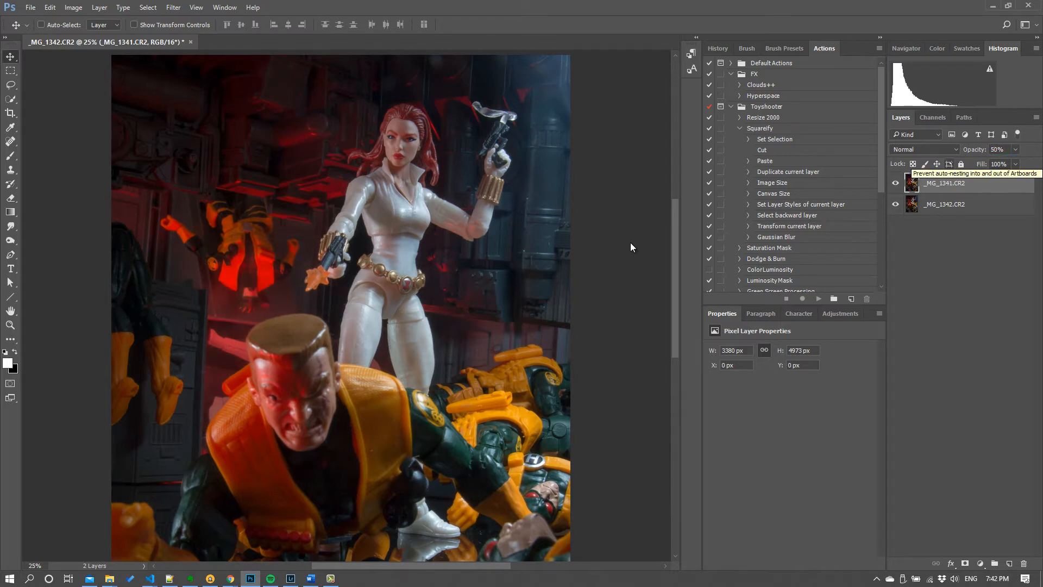
# - Shift the _MG_1341.CR2 layer left in small increments until its X position is -26 px
pyautogui.click(10, 325)
pyautogui.moveTo(339, 138); pyautogui.dragTo(374, 162)
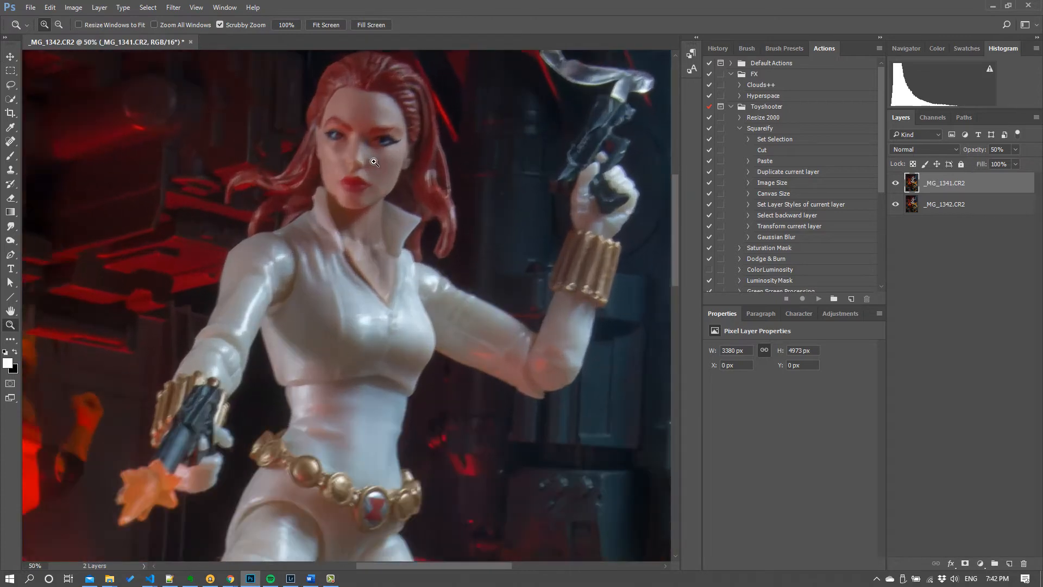
pyautogui.click(375, 161)
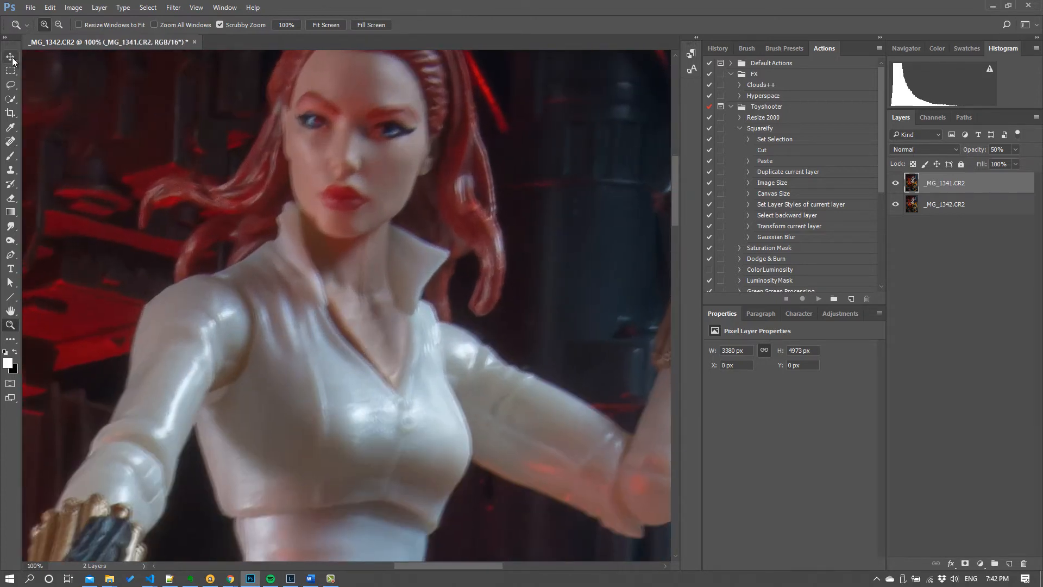
pyautogui.click(11, 57)
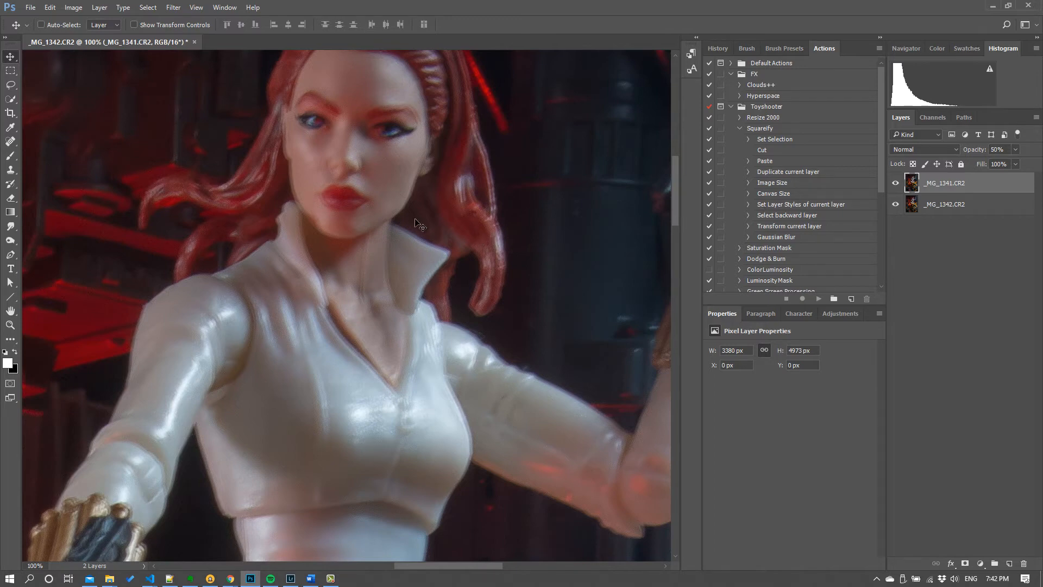
pyautogui.press('Left')
pyautogui.press('Left')
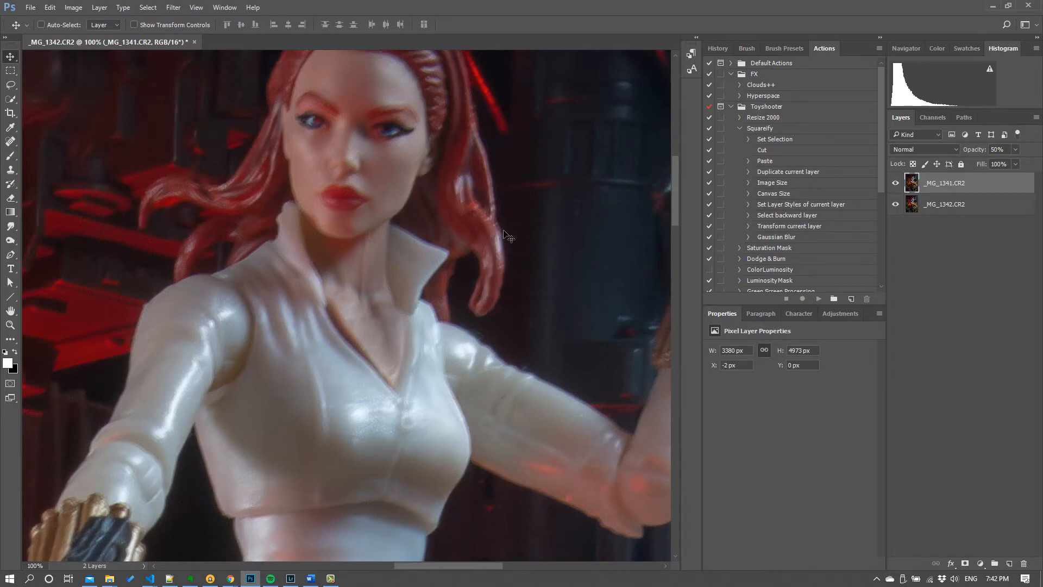
pyautogui.press('Left')
pyautogui.press('Left')
pyautogui.press('Left')
pyautogui.press('Left')
pyautogui.press('Left')
pyautogui.press('Left')
pyautogui.press('Left')
pyautogui.press('Left')
pyautogui.press('Left')
pyautogui.press('Left')
pyautogui.press('Left')
pyautogui.press('Left')
pyautogui.press('Left')
pyautogui.press('Left')
pyautogui.press('Left')
pyautogui.press('Left')
pyautogui.press('Left')
pyautogui.press('Left')
pyautogui.press('Left')
pyautogui.press('Left')
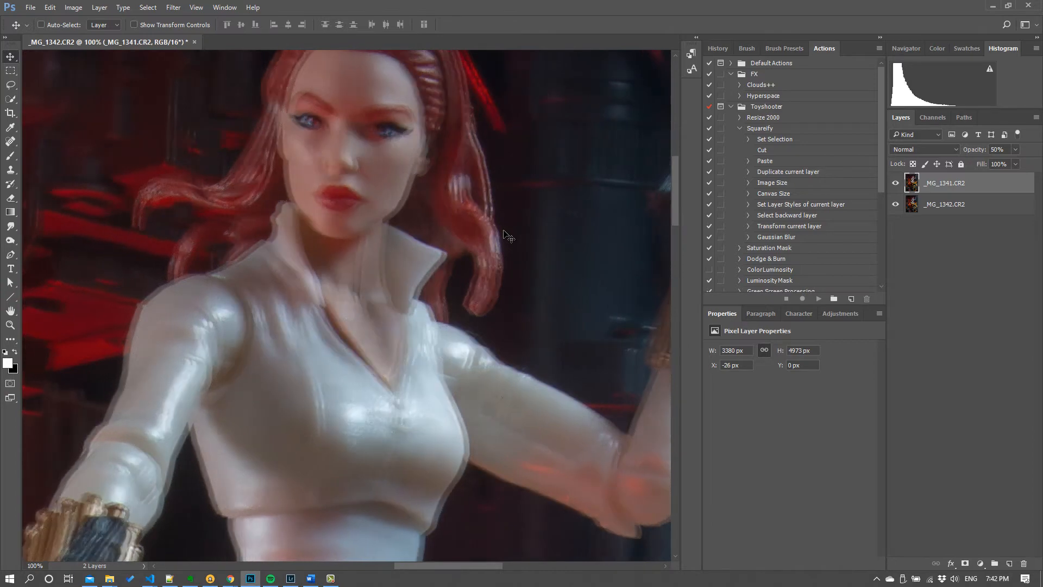
# - Nudge the _MG_1341.CR2 layer back over the lower photo to X -4 px and Y 4 px
pyautogui.press('Right')
pyautogui.press('Right')
pyautogui.press('Right')
pyautogui.press('Right')
pyautogui.press('Right')
pyautogui.press('Right')
pyautogui.press('Right')
pyautogui.press('Right')
pyautogui.press('Right')
pyautogui.press('Right')
pyautogui.press('Right')
pyautogui.press('Right')
pyautogui.press('Right')
pyautogui.press('Right')
pyautogui.press('Right')
pyautogui.press('Right')
pyautogui.press('Right')
pyautogui.press('Right')
pyautogui.press('Right')
pyautogui.press('Right')
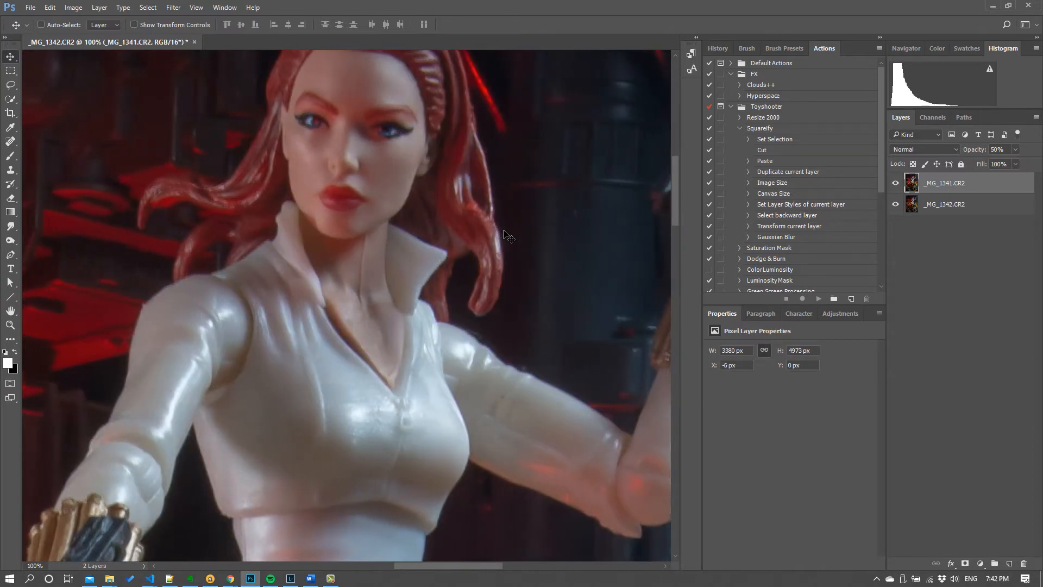
pyautogui.press('Right')
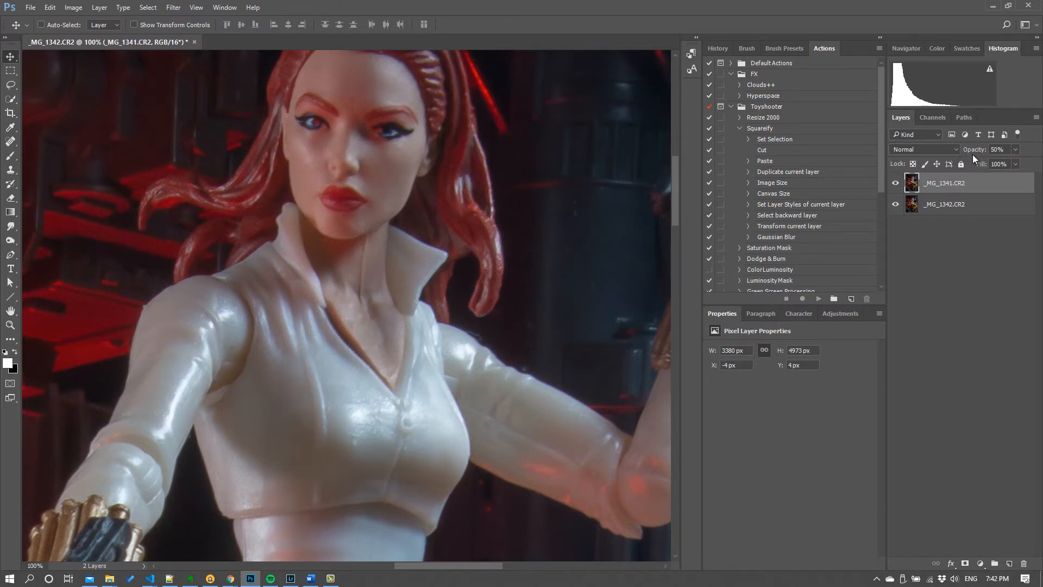
# - Set the _MG_1341.CR2 layer's opacity to 100% and its blend mode to Difference
pyautogui.moveTo(972, 155); pyautogui.dragTo(1041, 189)
pyautogui.hotkey('ctrl', '-')
pyautogui.hotkey('ctrl', '-')
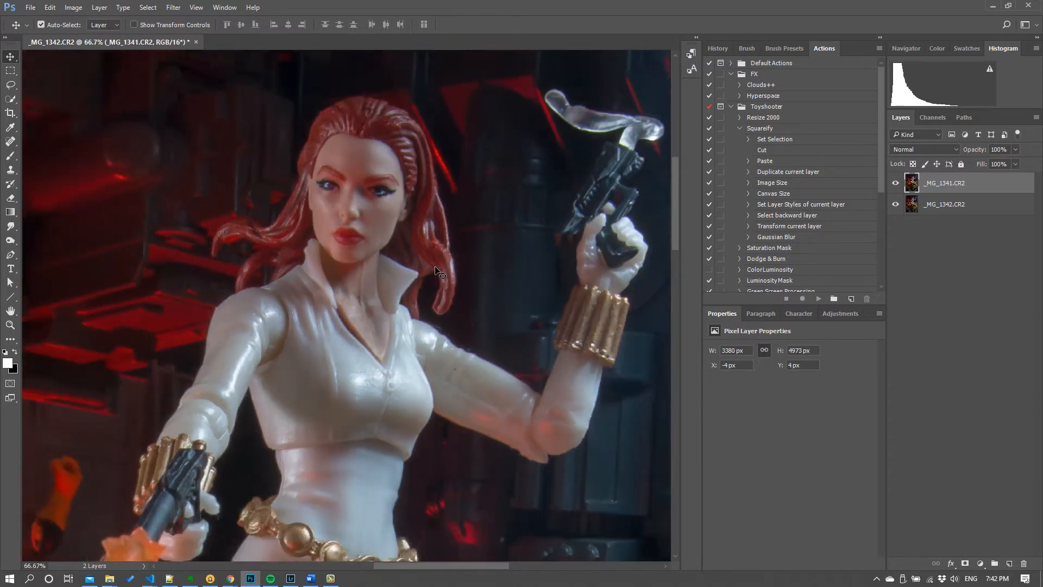
pyautogui.click(930, 147)
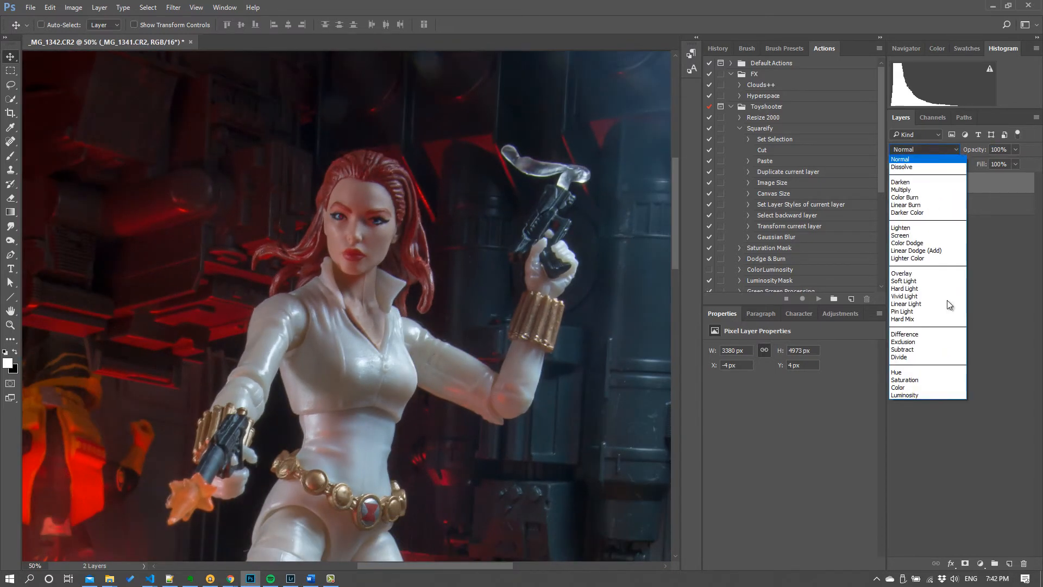
pyautogui.click(923, 335)
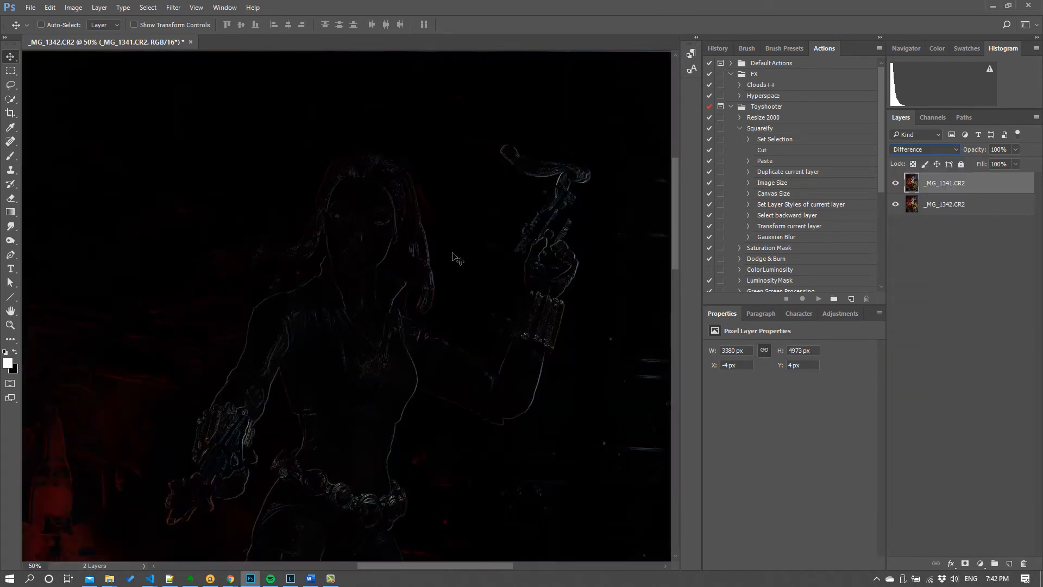
# - Nudge the _MG_1341.CR2 layer to X -6 px and Y 3 px to minimise the difference outlines around the woman
pyautogui.click(10, 324)
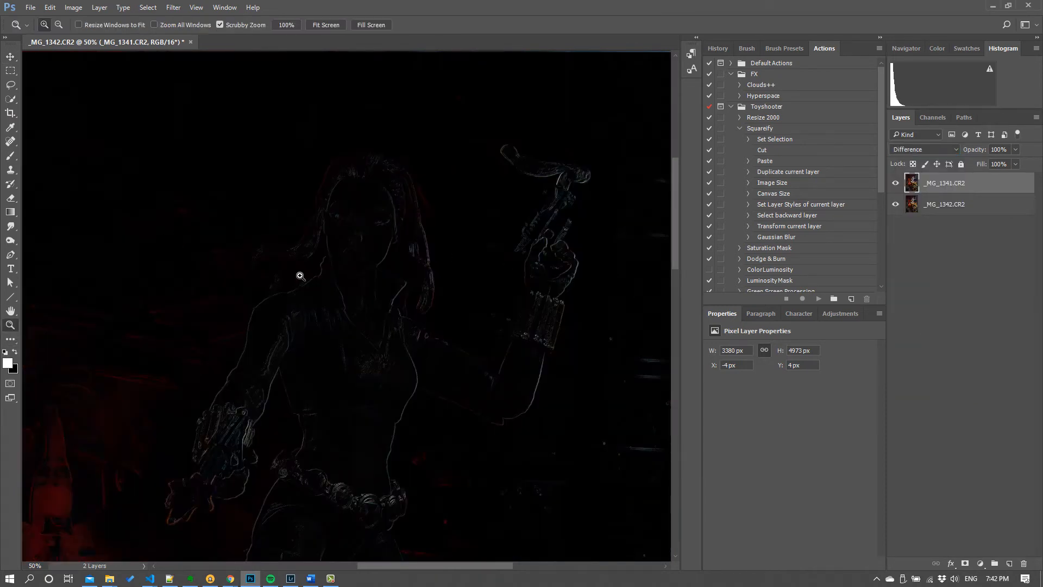
pyautogui.click(302, 275)
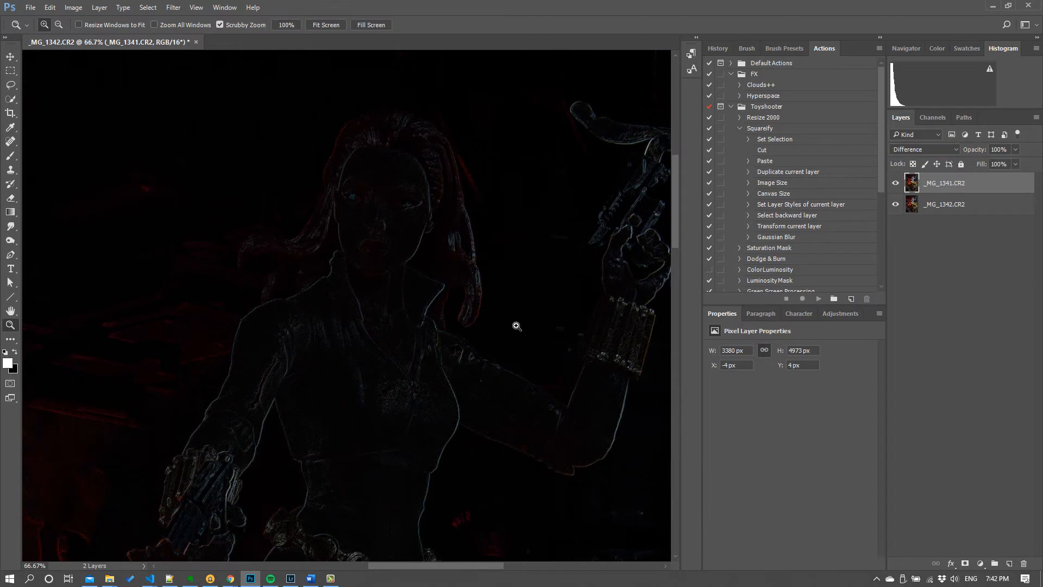
pyautogui.click(426, 262)
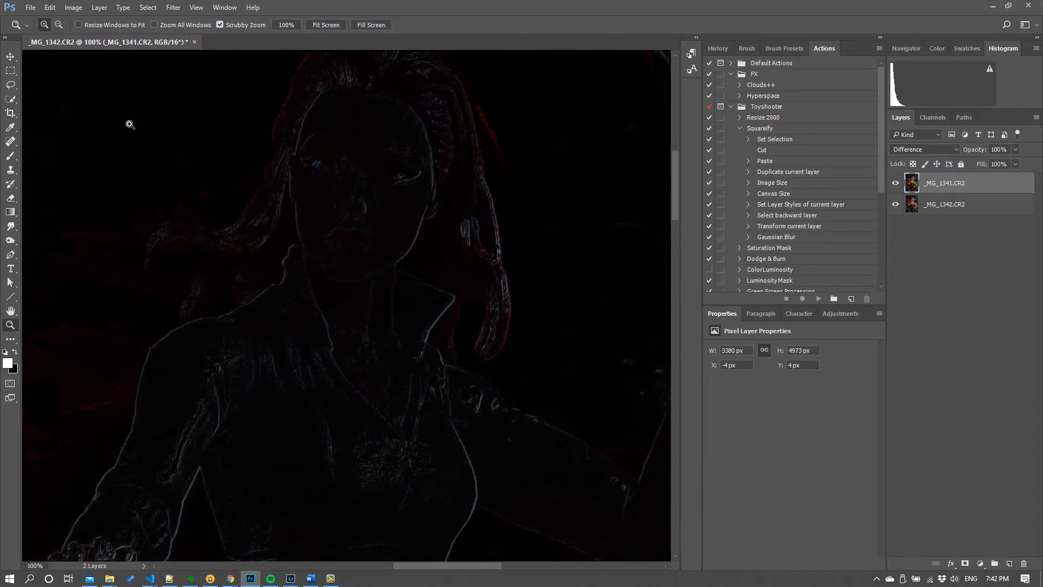
pyautogui.click(10, 56)
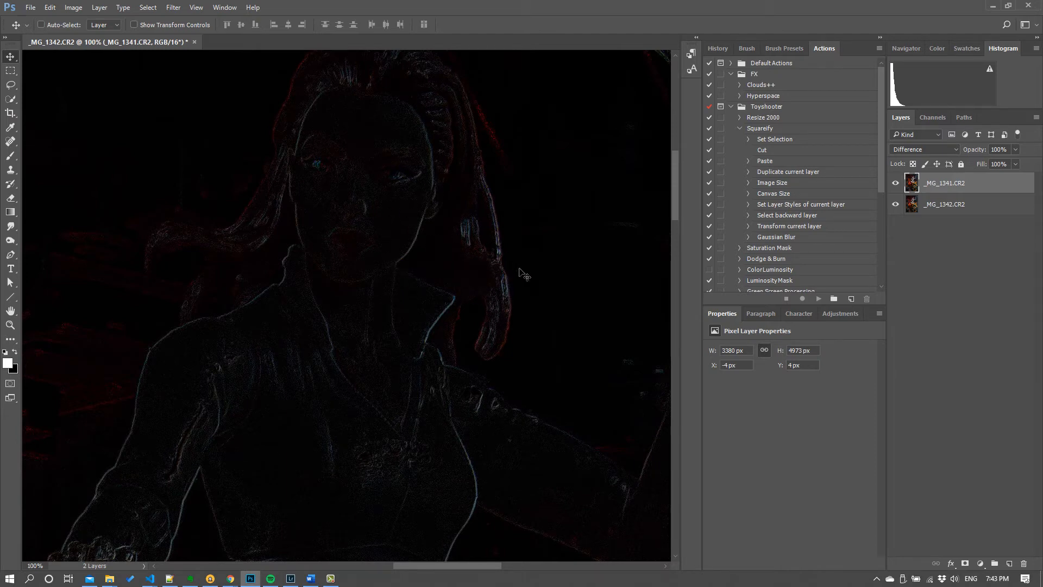
pyautogui.press('Left')
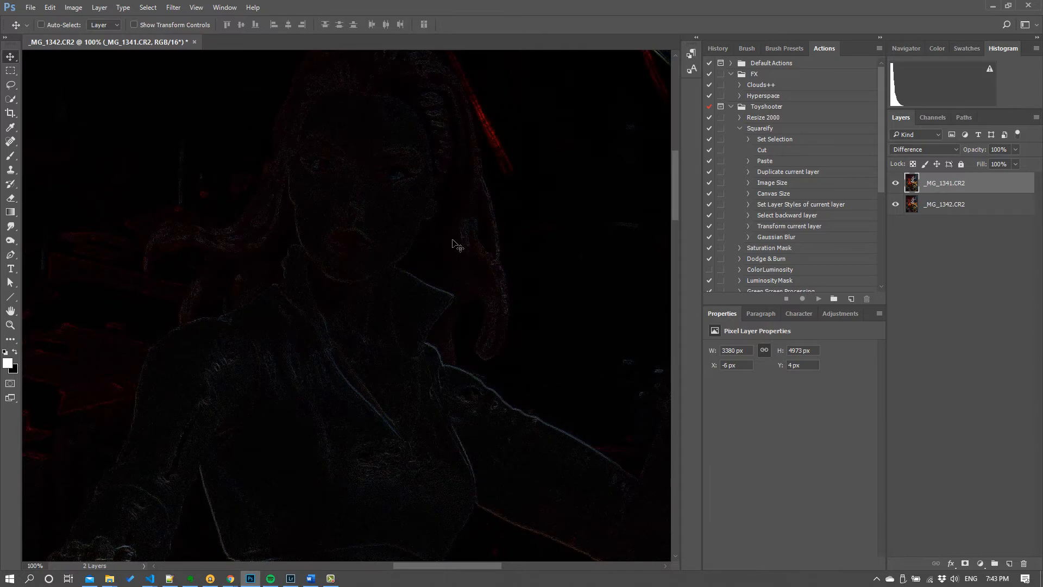
pyautogui.press('Right')
pyautogui.press('Right')
pyautogui.press('Down')
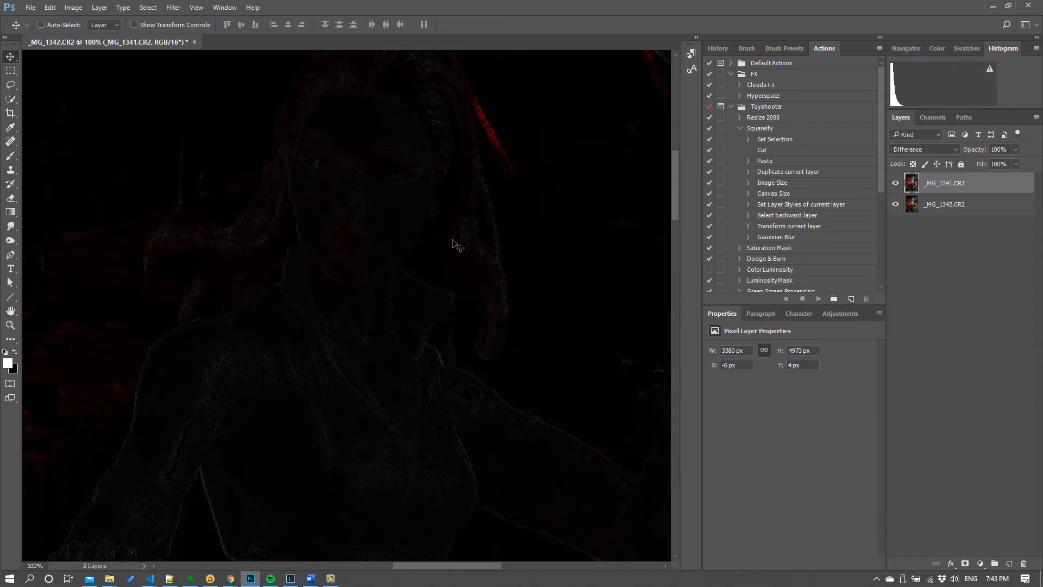
# - Compare one-pixel shifts of the layer between X -5 px and -6 px at the woman's face, ending on X -6 px, Y 3 px
pyautogui.click(11, 327)
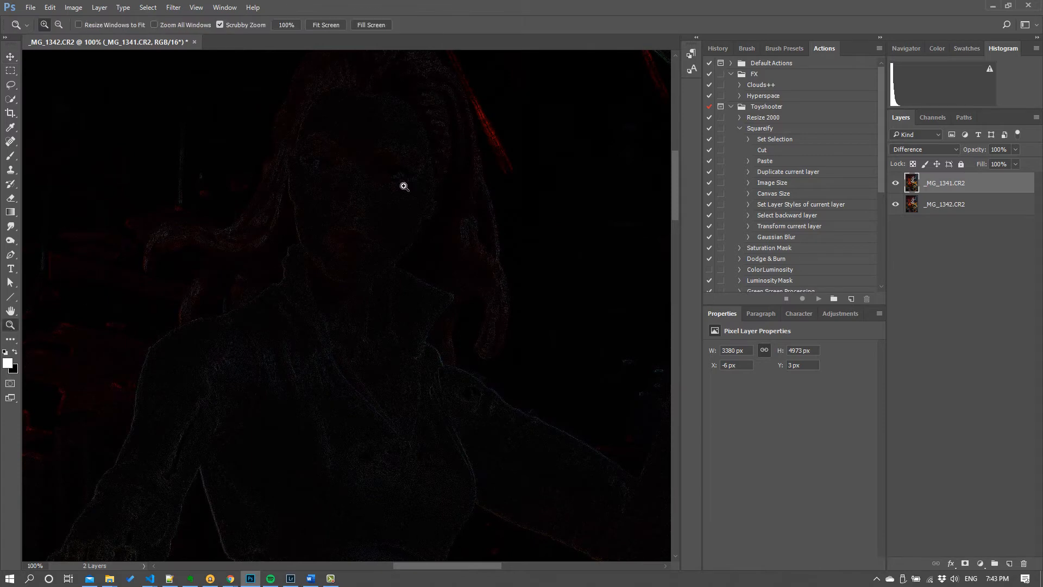
pyautogui.click(427, 177)
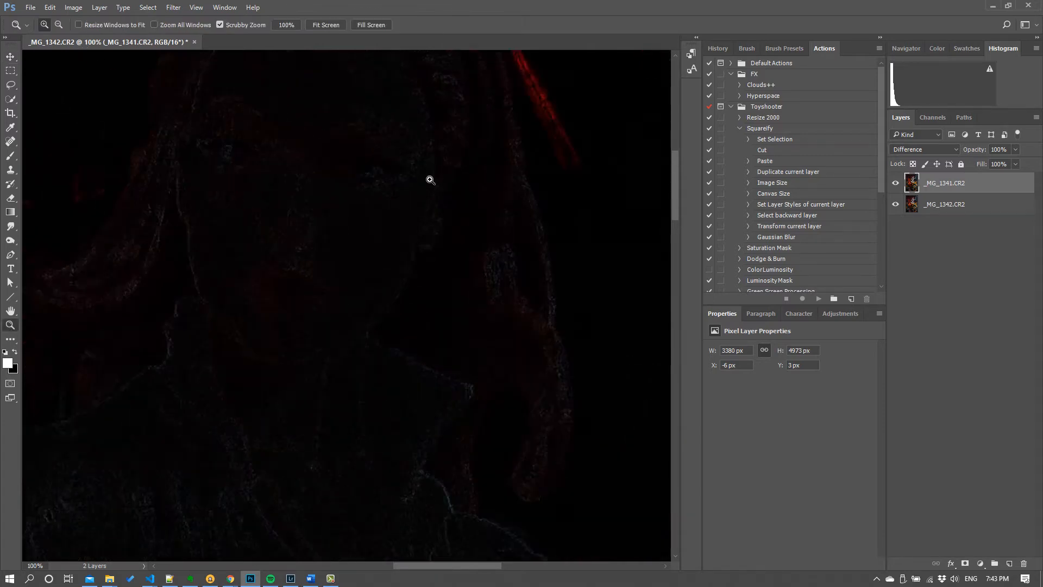
pyautogui.click(11, 56)
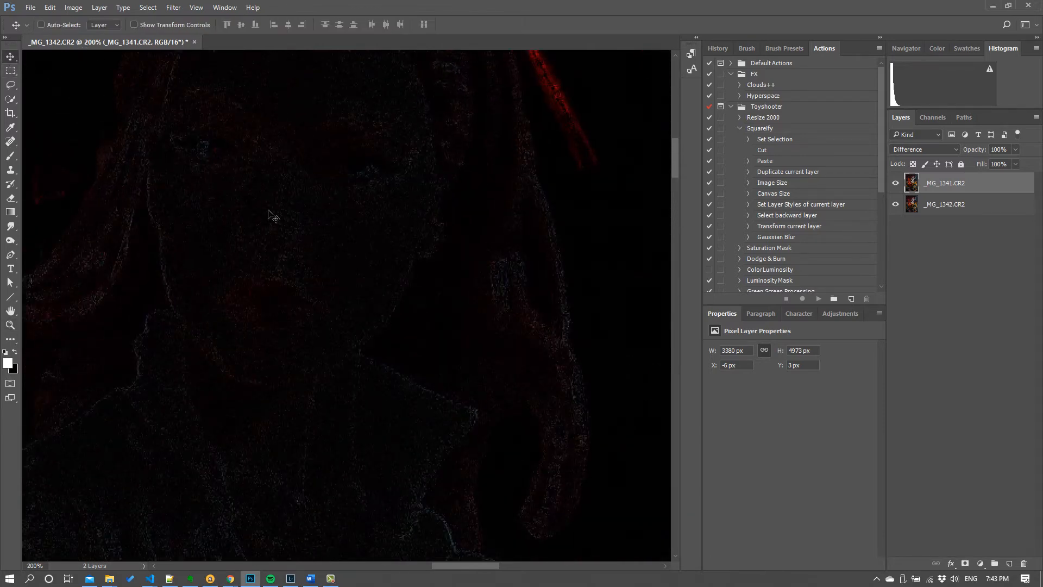
pyautogui.press('Right')
pyautogui.press('Right')
pyautogui.press('Left')
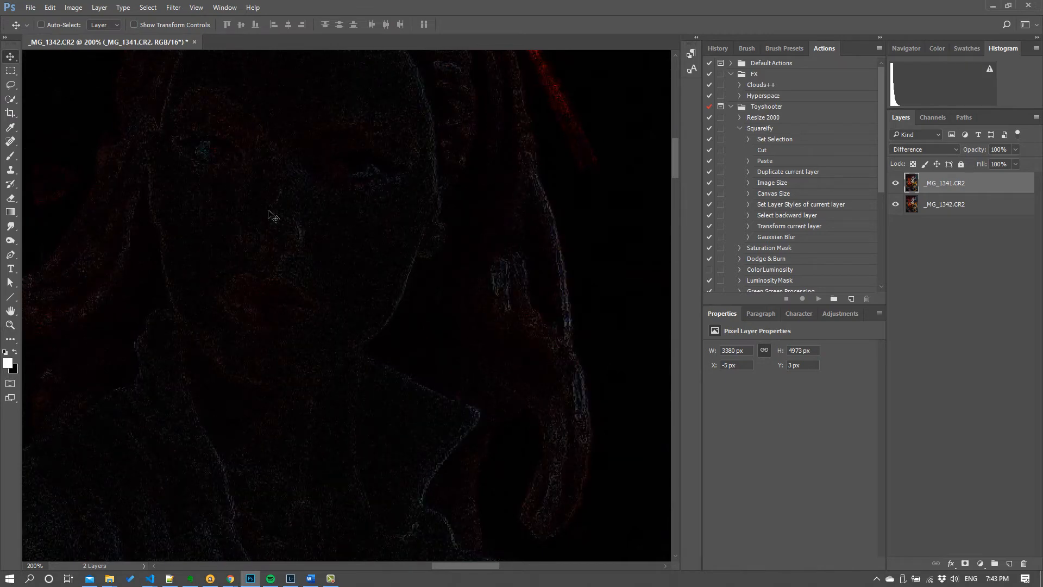
pyautogui.press('Left')
pyautogui.press('Right')
pyautogui.press('Down')
pyautogui.press('Up')
pyautogui.press('Left')
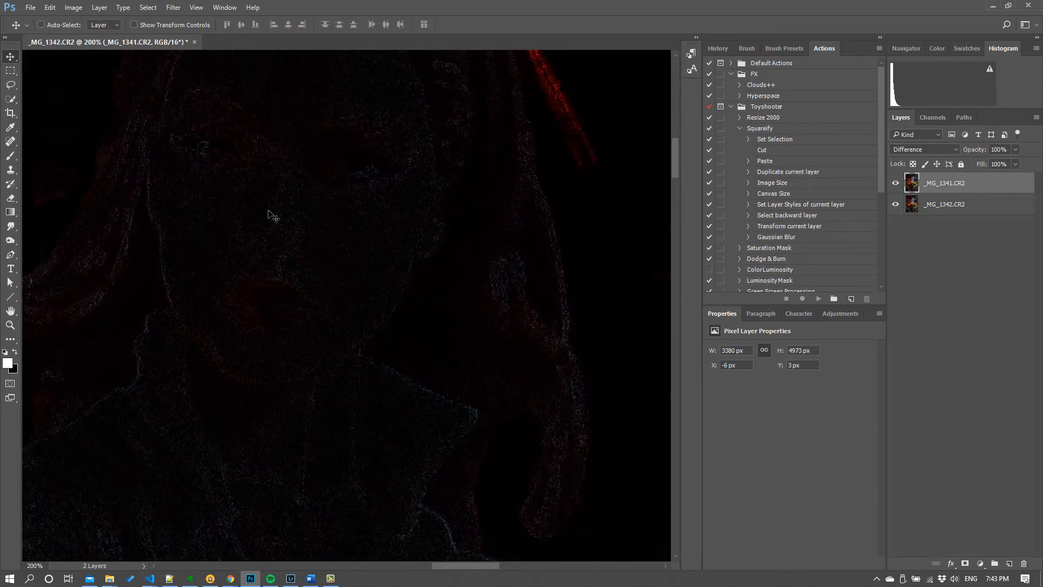
pyautogui.press('Right')
pyautogui.press('Left')
pyautogui.press('Right')
pyautogui.press('Left')
pyautogui.press('Left')
pyautogui.press('Right')
pyautogui.press('Right')
pyautogui.press('Left')
pyautogui.press('Left')
pyautogui.press('Right')
pyautogui.press('Left')
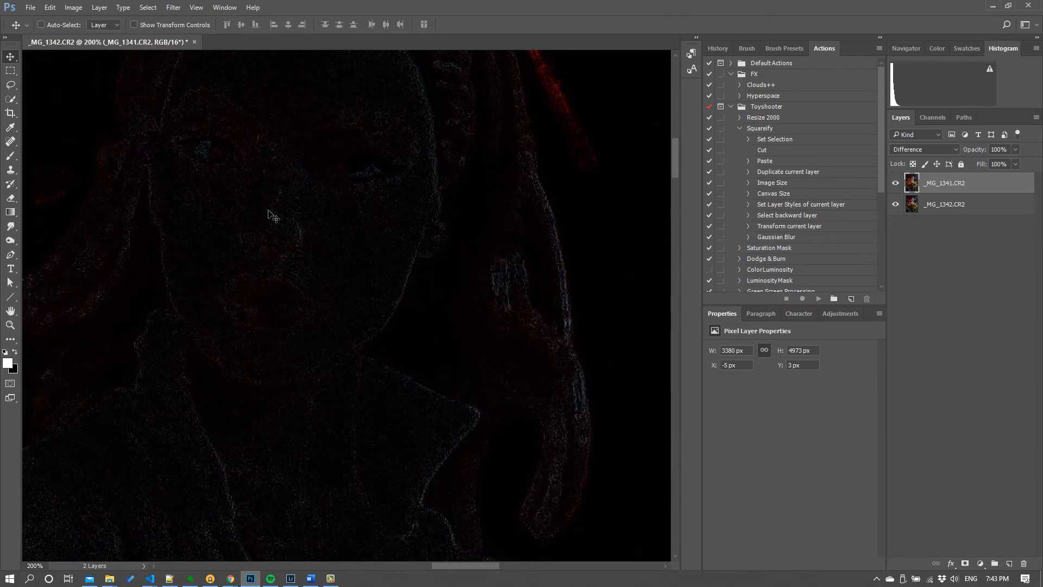
pyautogui.press('Right')
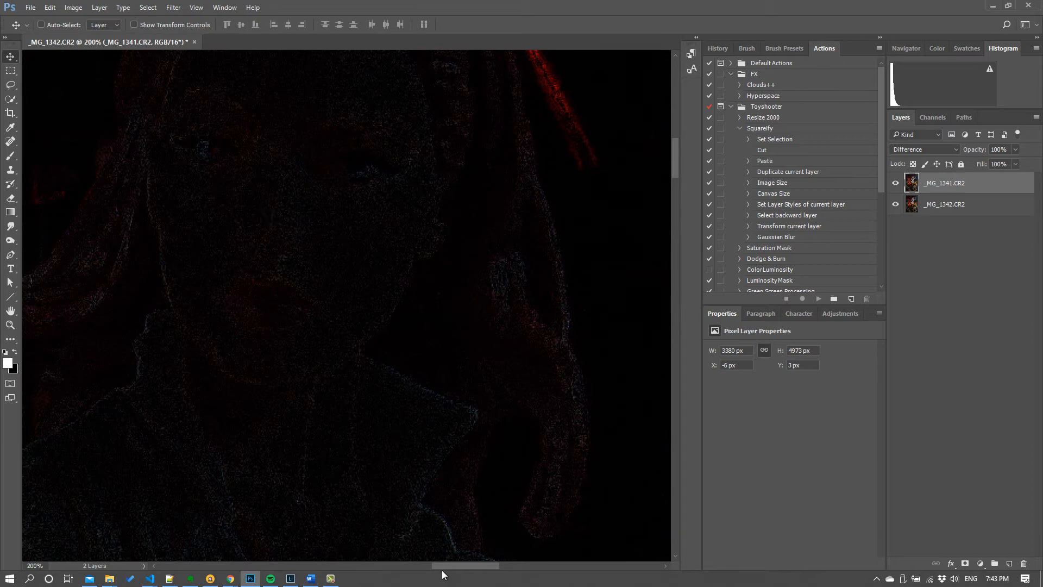
# - Examine the difference view along the woman's body and across the whole image for misaligned edges
pyautogui.moveTo(458, 569); pyautogui.dragTo(440, 568)
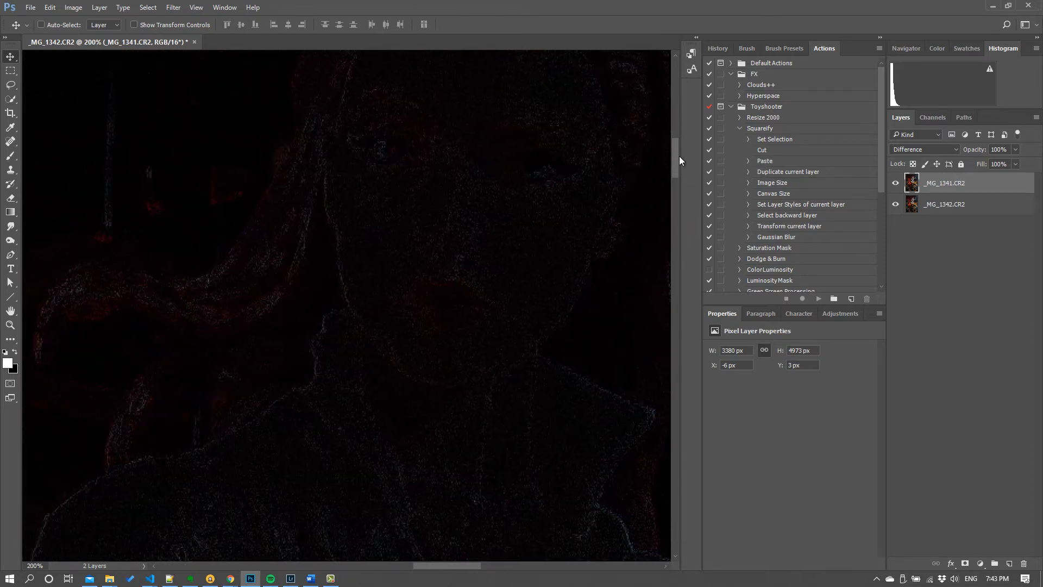
pyautogui.moveTo(678, 161); pyautogui.dragTo(637, 226)
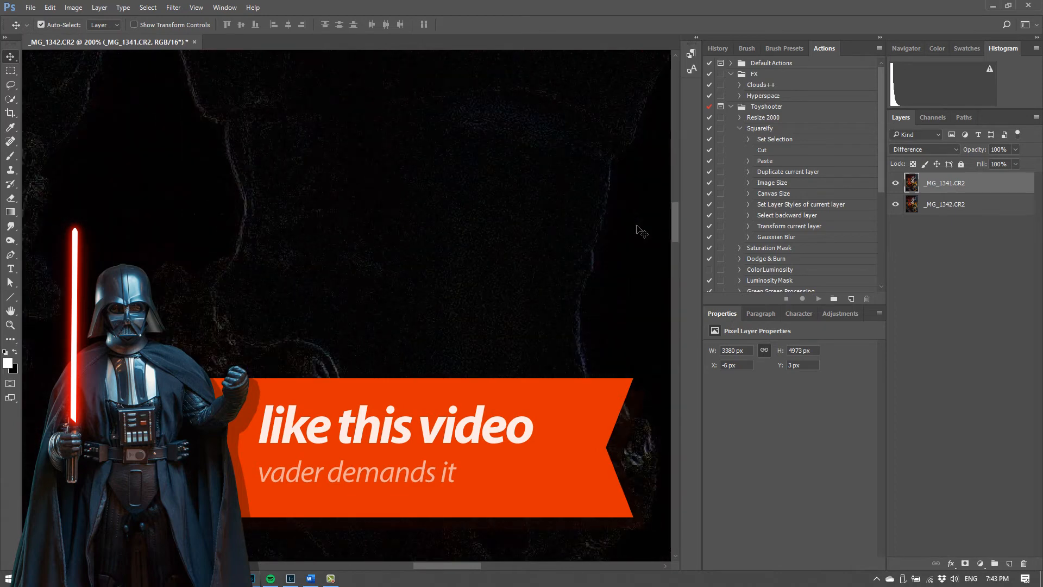
pyautogui.hotkey('ctrl', '-')
pyautogui.hotkey('ctrl', '-')
pyautogui.hotkey('ctrl', '-')
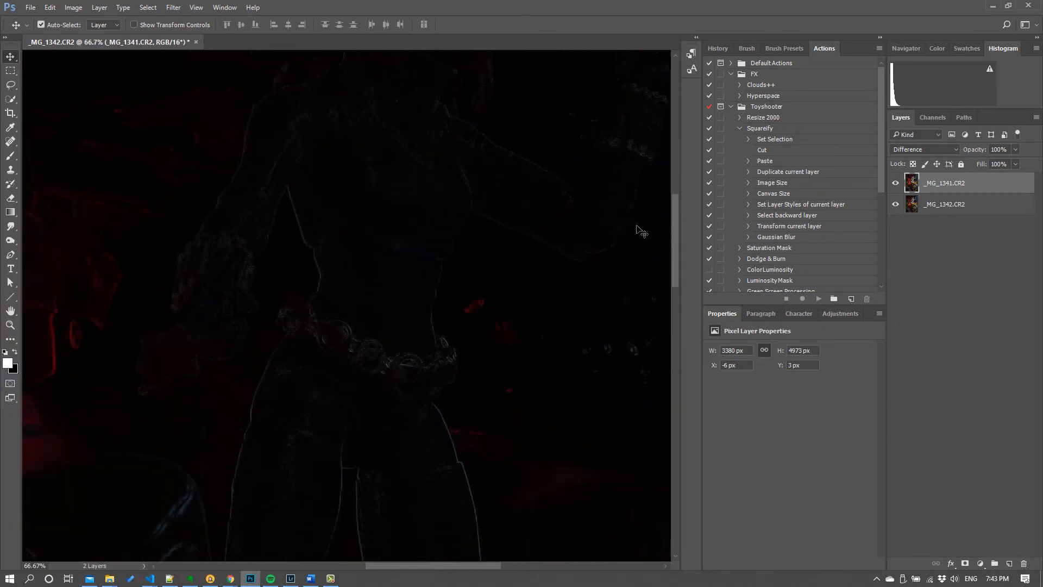
pyautogui.hotkey('ctrl', '-')
pyautogui.hotkey('ctrl', '-')
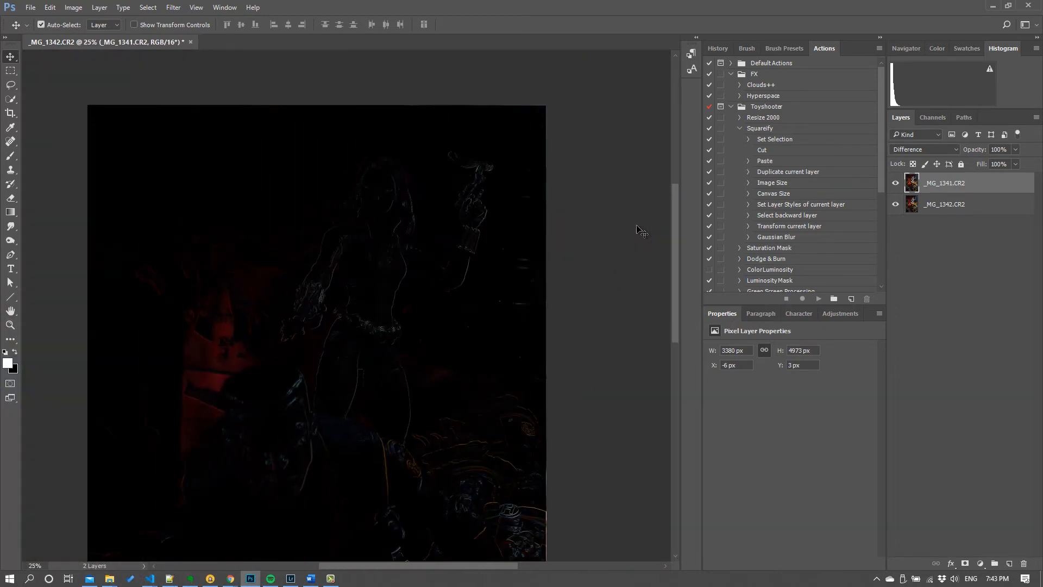
pyautogui.moveTo(671, 244); pyautogui.dragTo(670, 278)
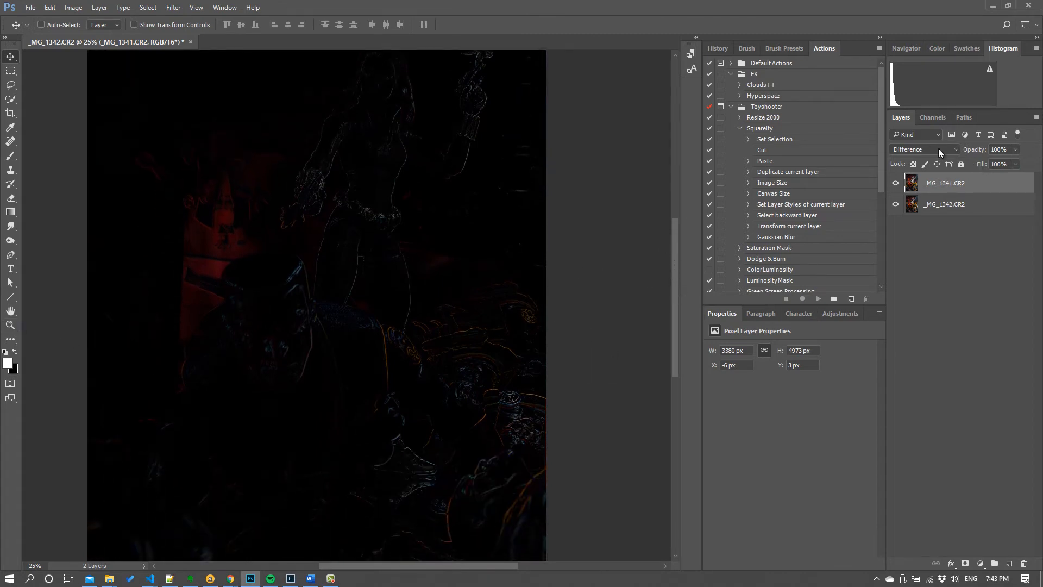
# - Nudge the _MG_1341.CR2 layer to X -5 px and Y 1 px to align the fallen figures behind the crouching man
pyautogui.click(12, 325)
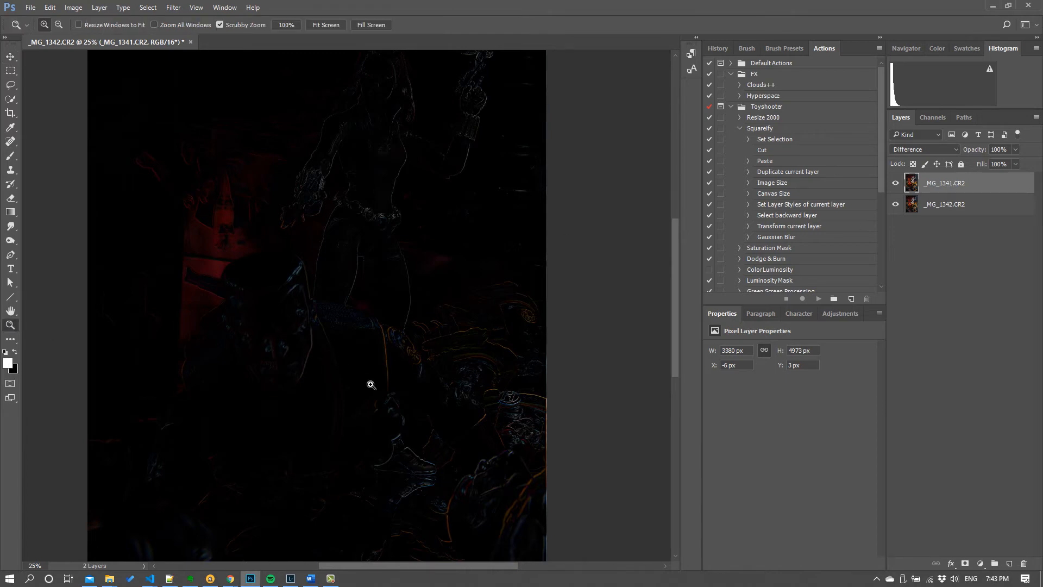
pyautogui.click(371, 385)
pyautogui.click(453, 415)
pyautogui.click(453, 415)
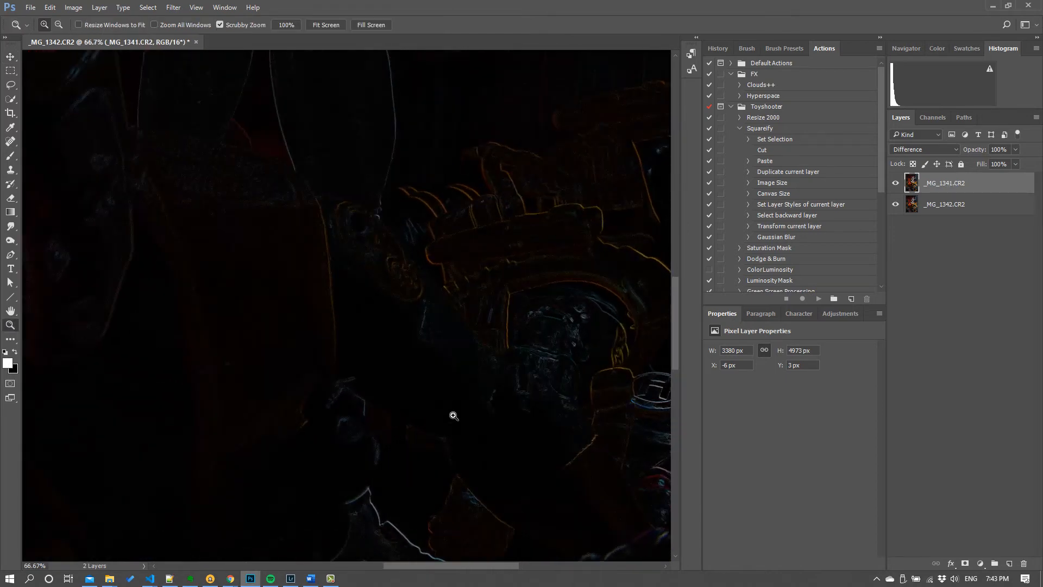
pyautogui.click(453, 415)
pyautogui.click(453, 416)
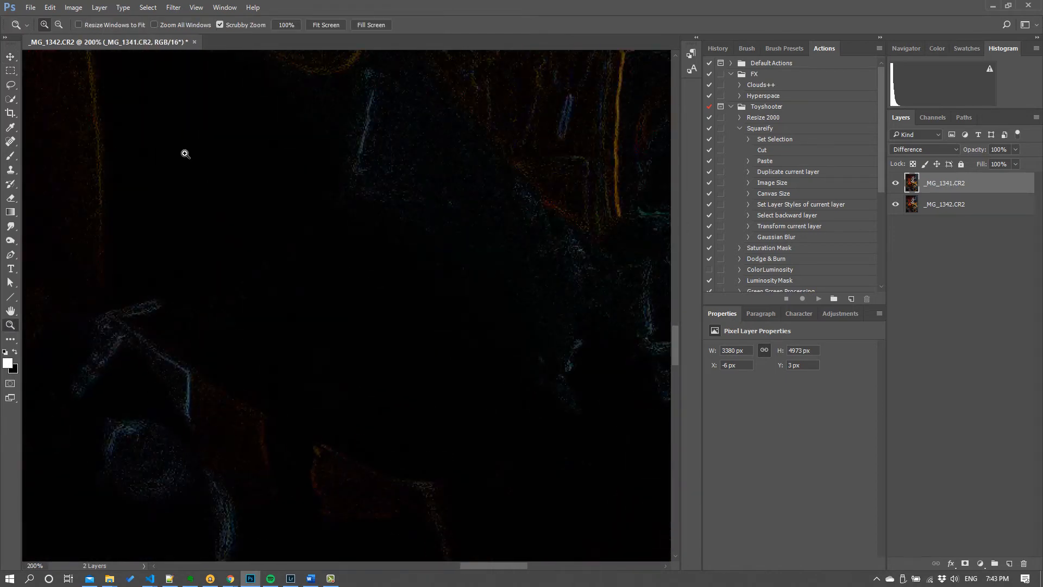
pyautogui.keyDown('alt'); pyautogui.click(443, 272); pyautogui.keyUp('alt')
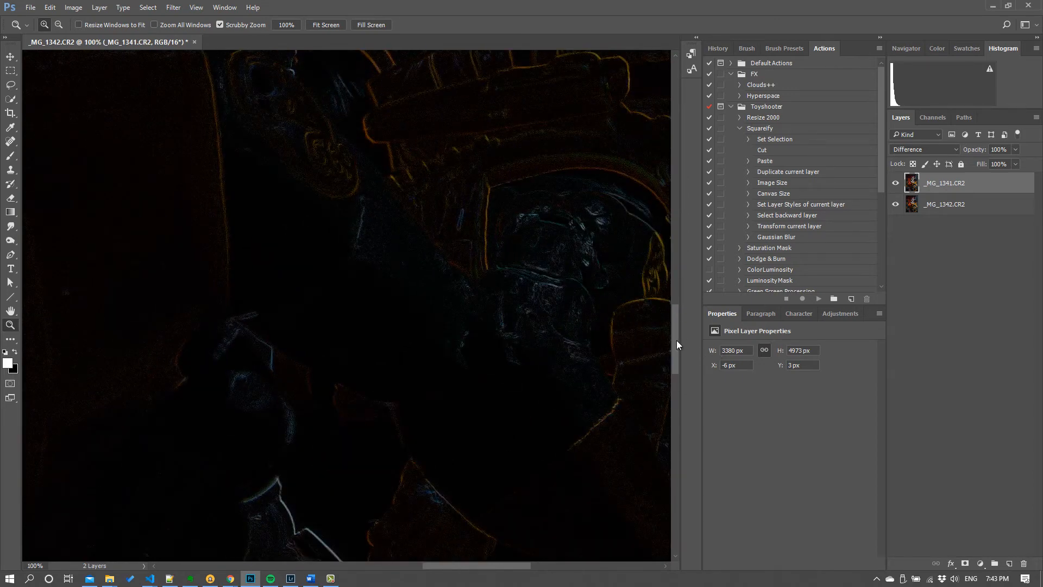
pyautogui.moveTo(676, 340); pyautogui.dragTo(675, 322)
pyautogui.click(10, 56)
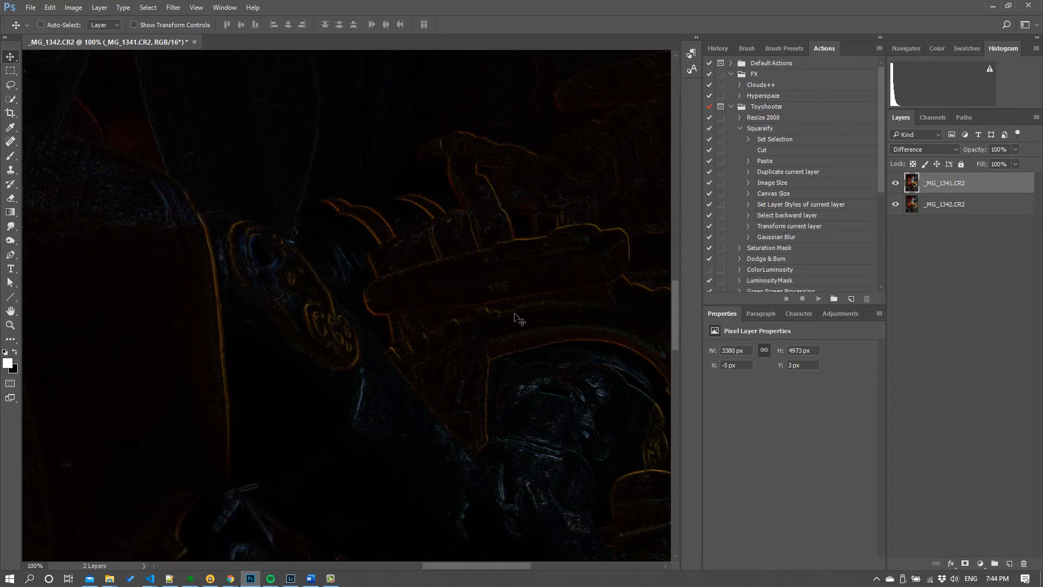
pyautogui.press('Right')
pyautogui.press('Up')
pyautogui.press('Up')
pyautogui.press('Up')
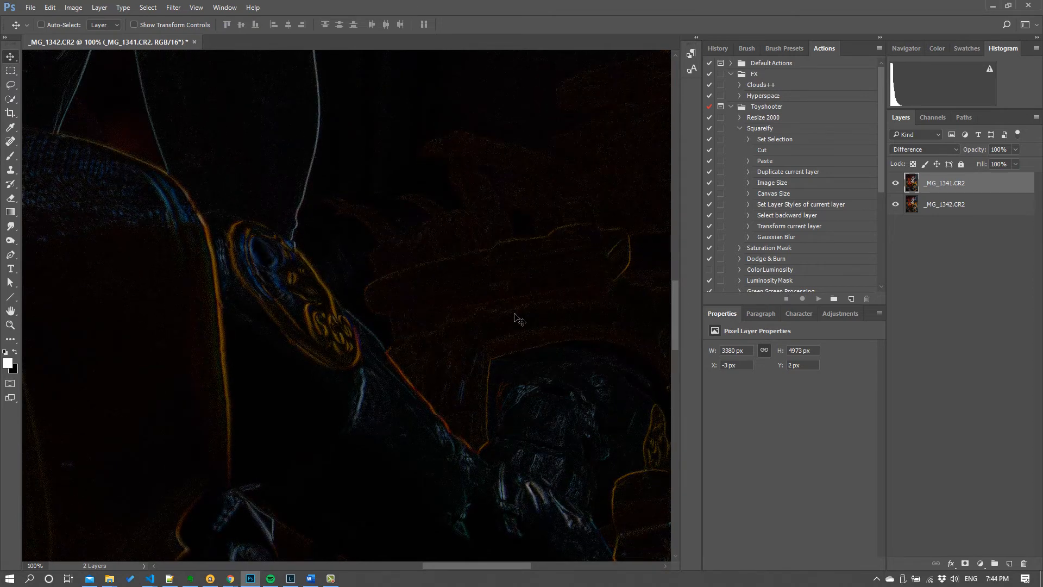
pyautogui.press('Left')
pyautogui.press('Down')
pyautogui.press('Down')
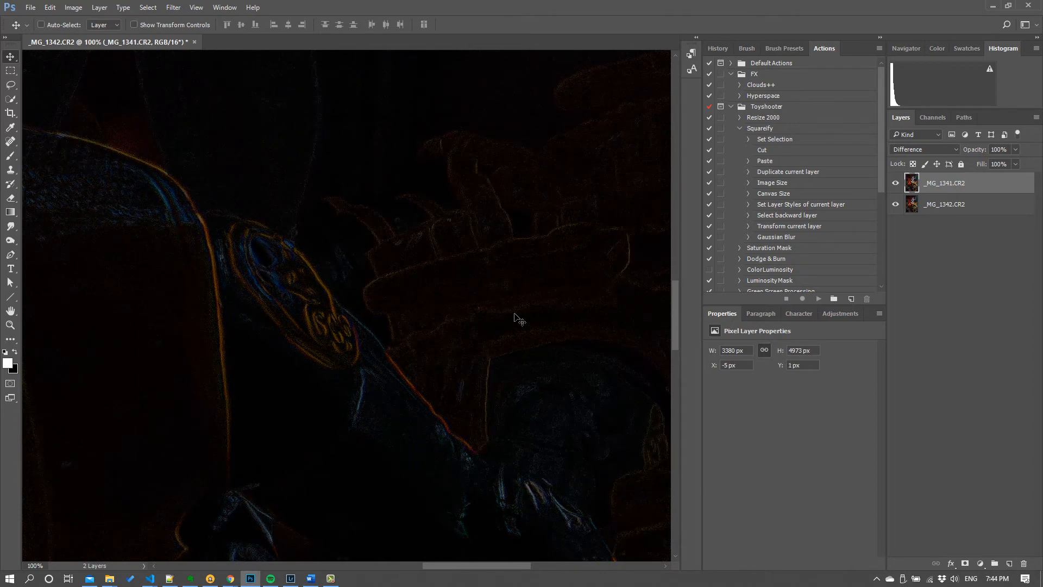
# - Nudge the _MG_1341.CR2 layer to X -4 px, Y 1 px and set its blend mode to Normal
pyautogui.press('Right')
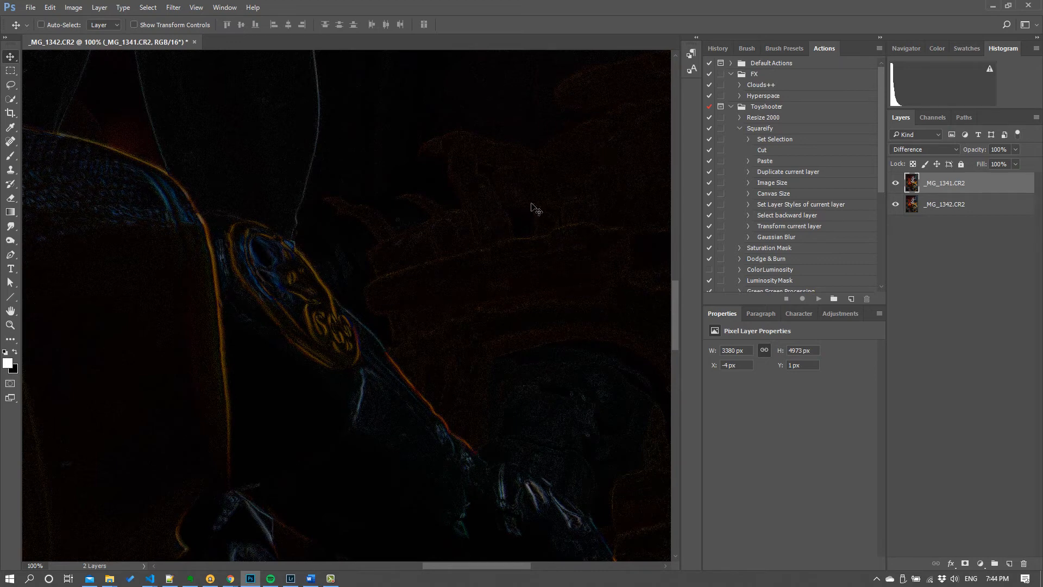
pyautogui.click(935, 148)
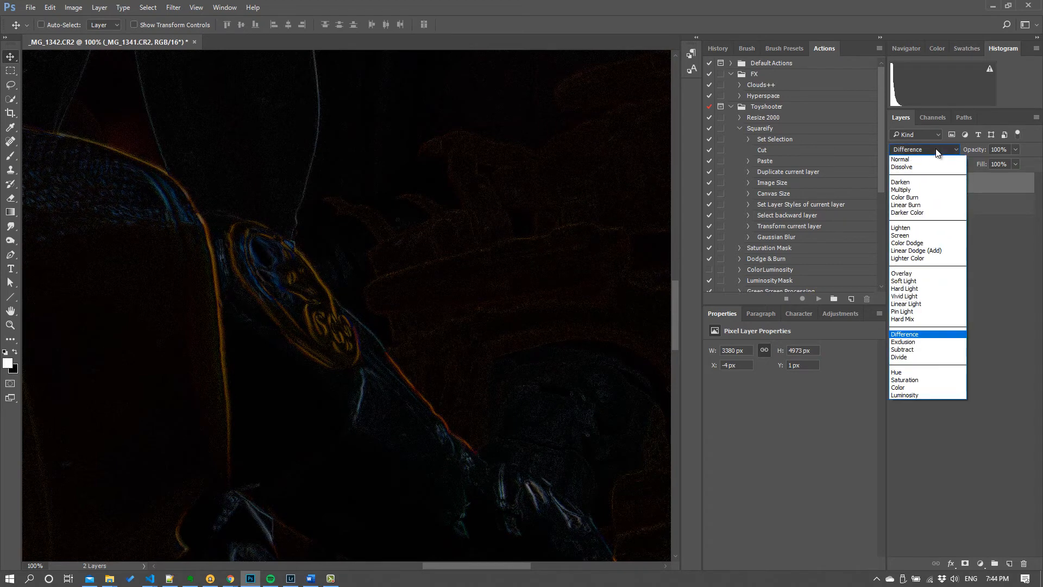
pyautogui.click(935, 155)
pyautogui.hotkey('ctrl', '-')
pyautogui.hotkey('ctrl', '-')
pyautogui.hotkey('ctrl', '-')
pyautogui.hotkey('ctrl', '-')
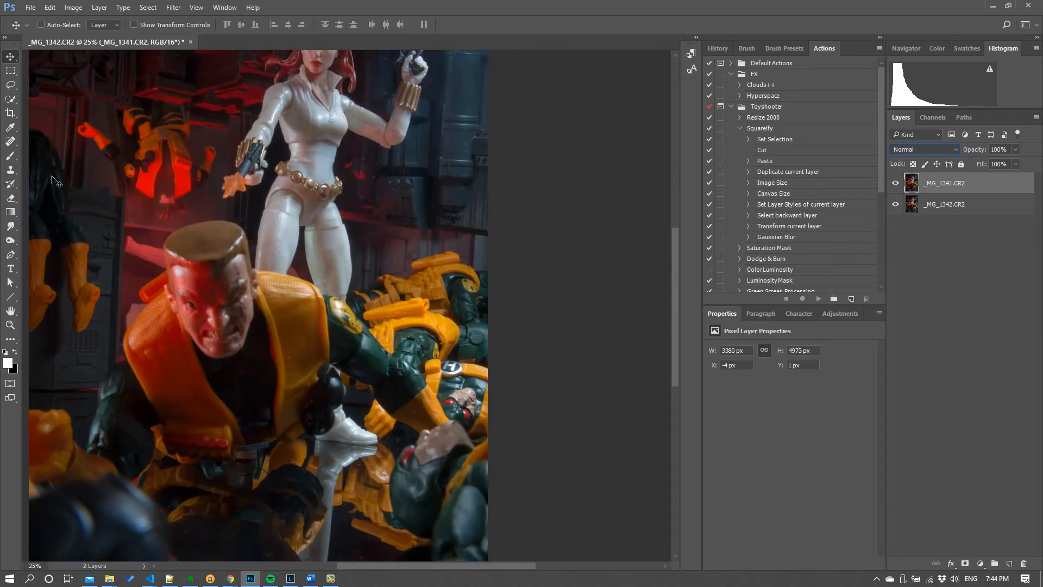
# - Add a layer mask to _MG_1341.CR2 and paint it black over the fallen figures behind the crouching man with an 800 px brush
pyautogui.click(965, 564)
pyautogui.click(10, 324)
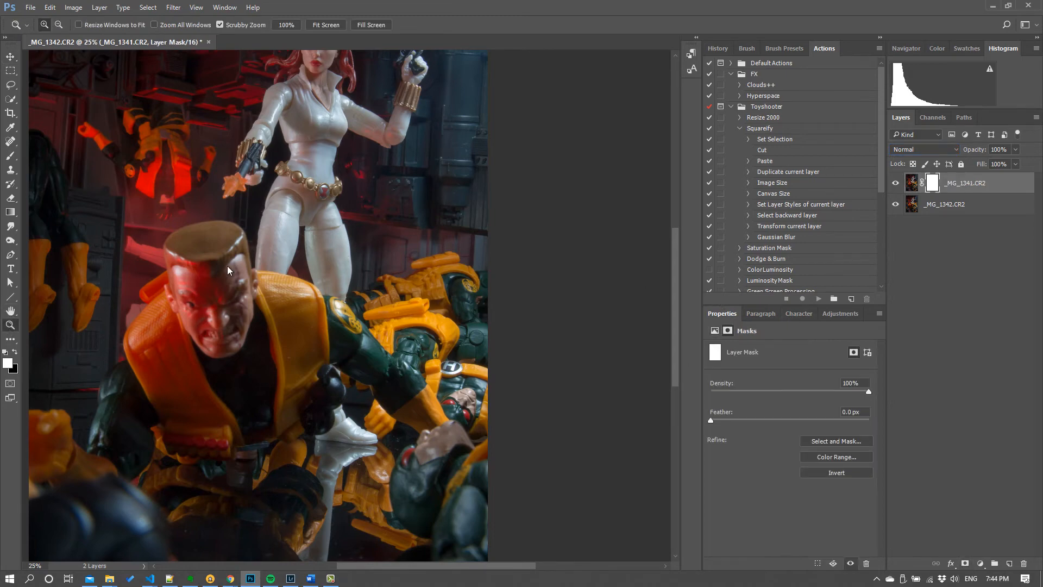
pyautogui.click(395, 298)
pyautogui.click(10, 155)
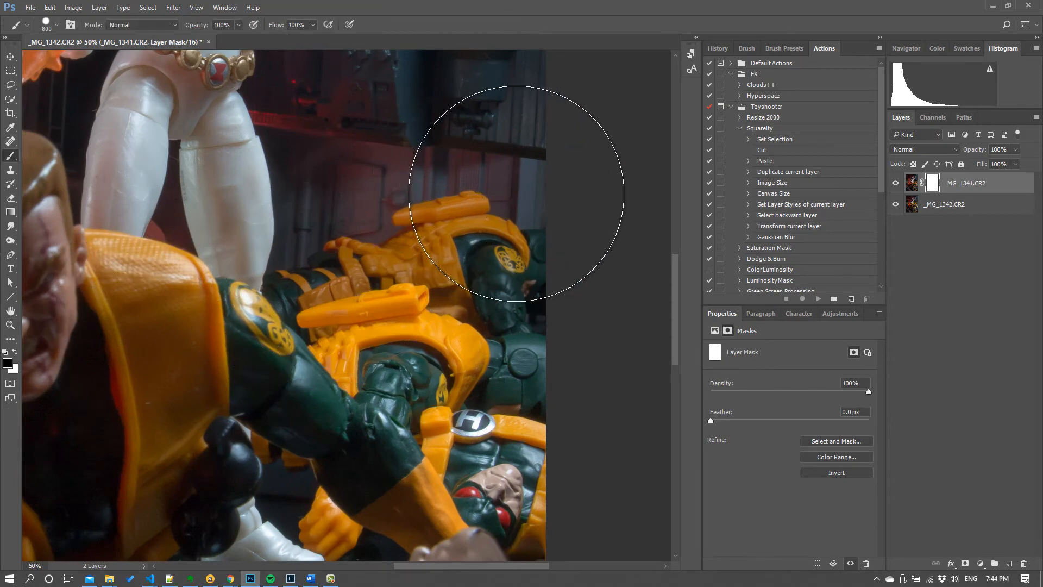
pyautogui.press('x')
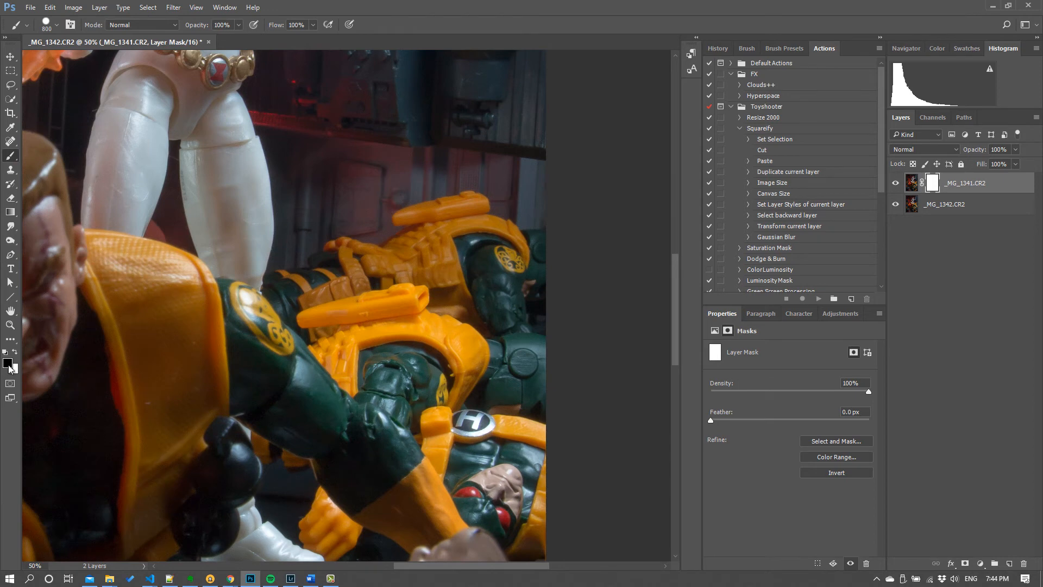
pyautogui.press('x')
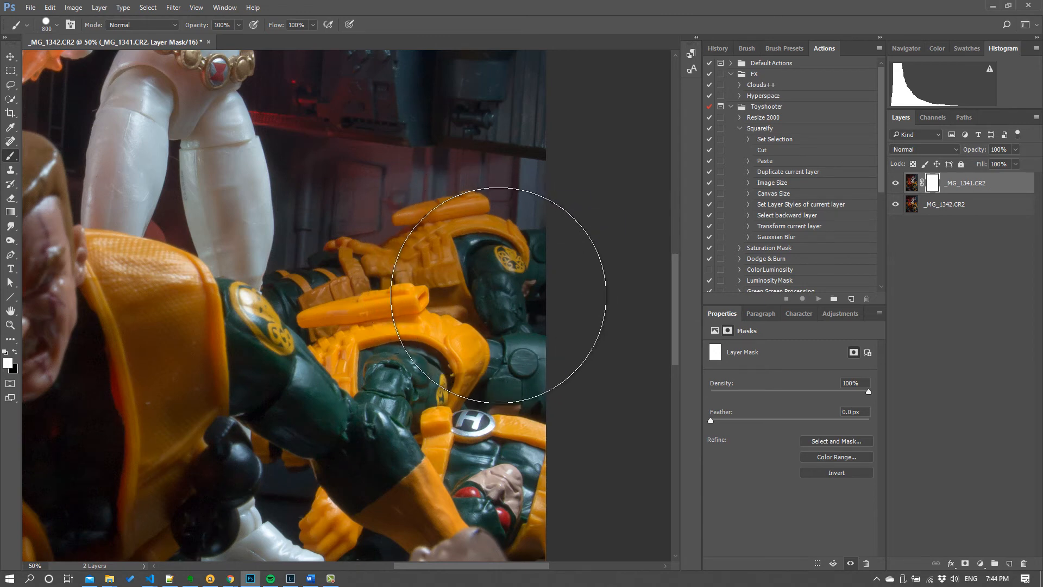
pyautogui.press('x')
pyautogui.moveTo(455, 272)
pyautogui.mouseDown()
pyautogui.moveTo(465, 279)
pyautogui.moveTo(435, 303)
pyautogui.moveTo(455, 306)
pyautogui.mouseUp()
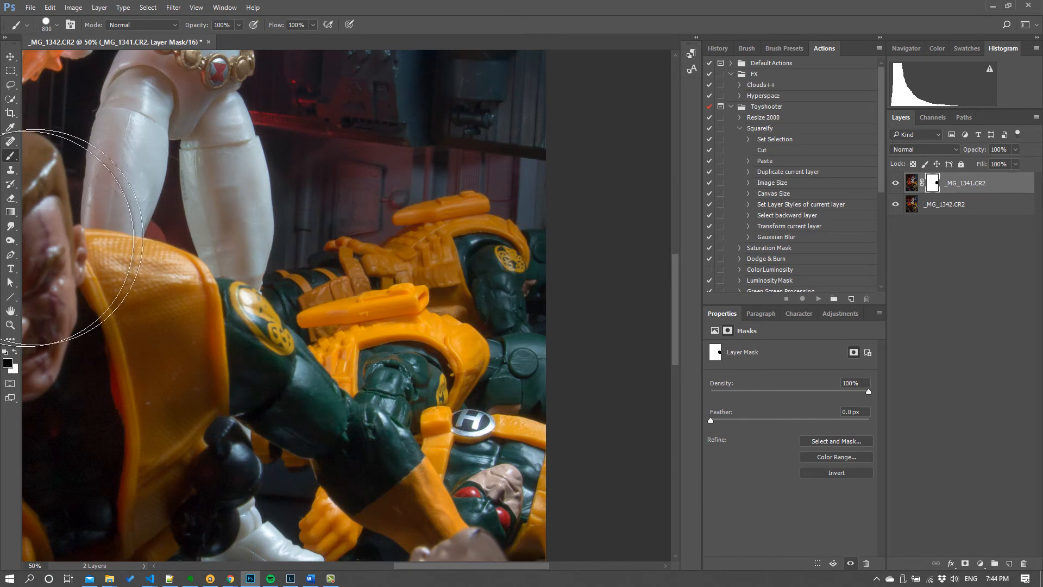
# - Inspect the masked area around the fallen figures up close and set the _MG_1341.CR2 layer's blend mode to Difference
pyautogui.click(10, 325)
pyautogui.click(230, 361)
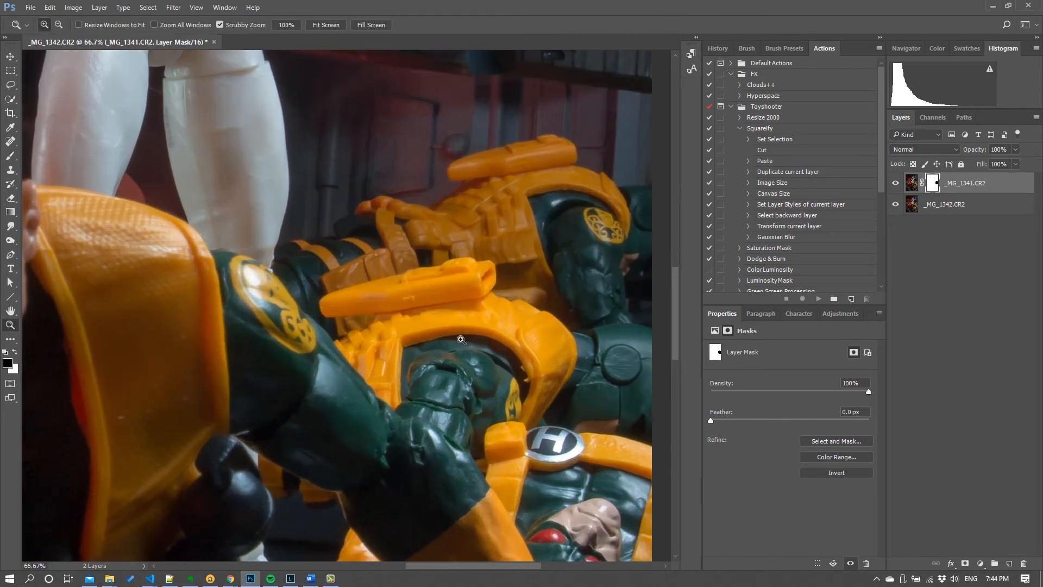
pyautogui.click(497, 338)
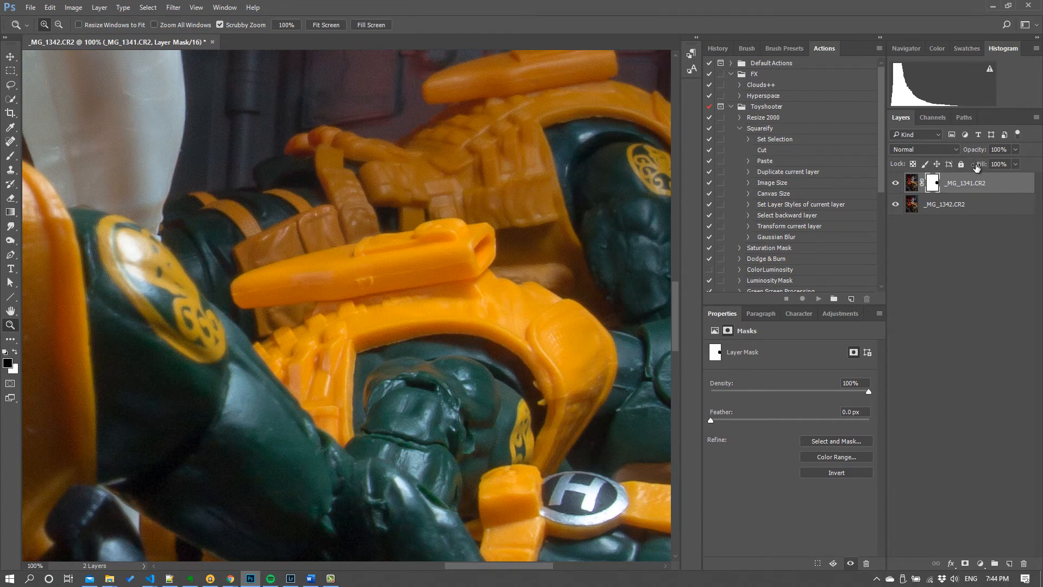
pyautogui.click(932, 149)
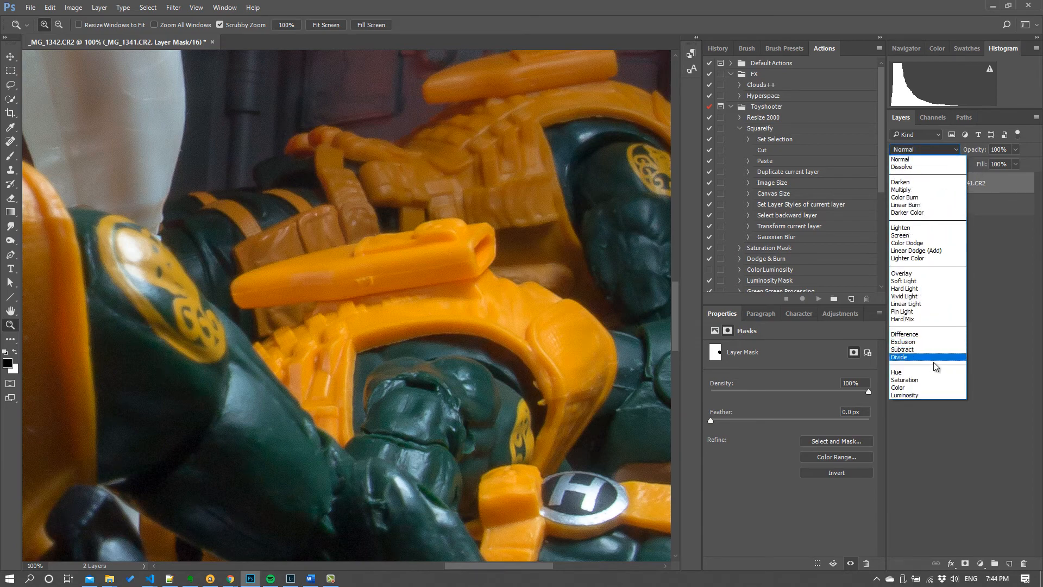
pyautogui.click(931, 335)
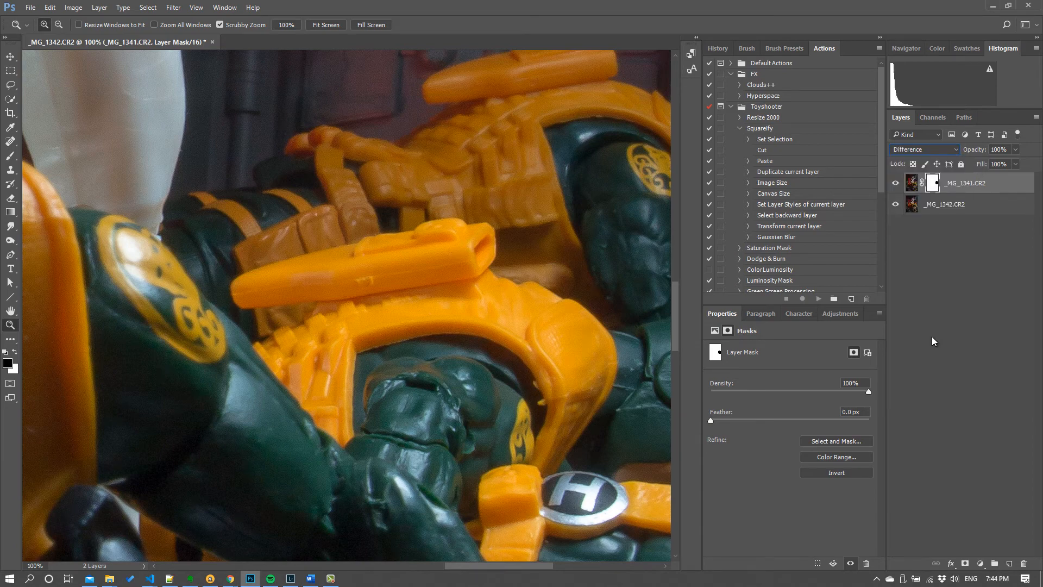
# - Examine the difference view around the masked circle, along the woman's upper body and across the whole image for misaligned edges
pyautogui.scroll(-5, 546, 269)
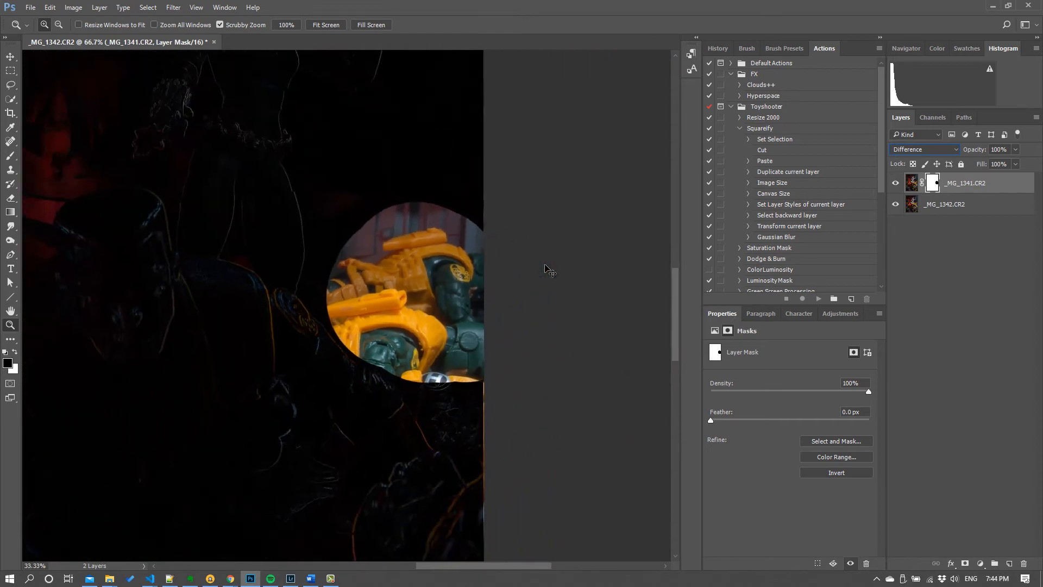
pyautogui.scroll(-1, 546, 269)
pyautogui.scroll(2, 546, 269)
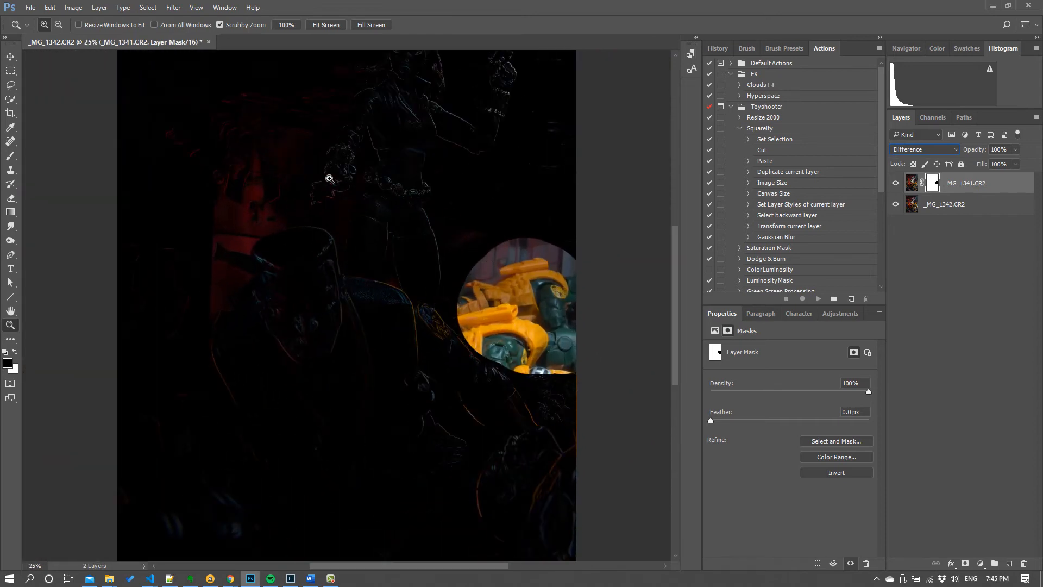
pyautogui.scroll(1, 398, 125)
pyautogui.scroll(2, 398, 125)
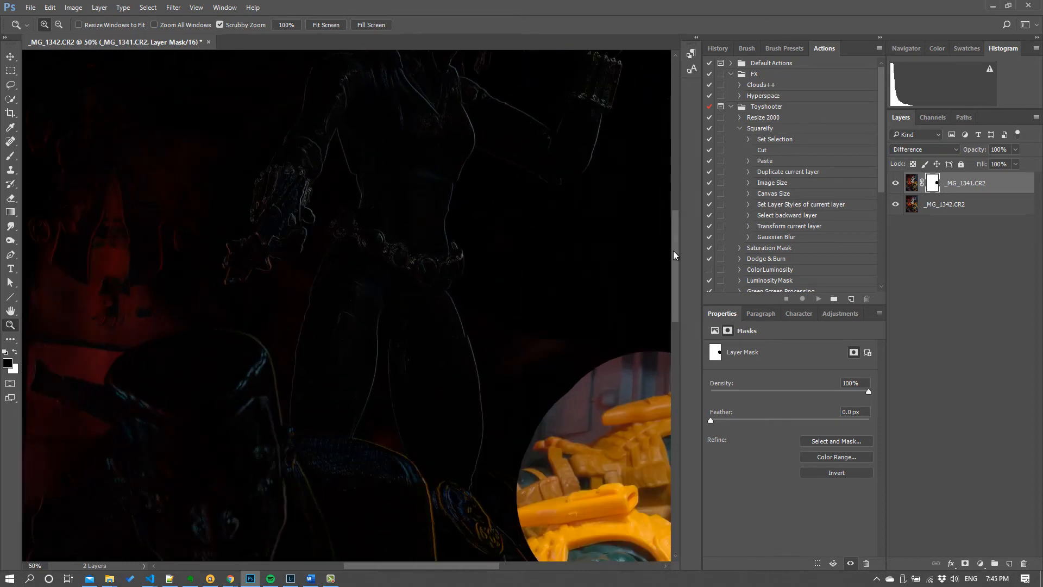
pyautogui.moveTo(673, 249); pyautogui.dragTo(679, 179)
pyautogui.scroll(1, 456, 162)
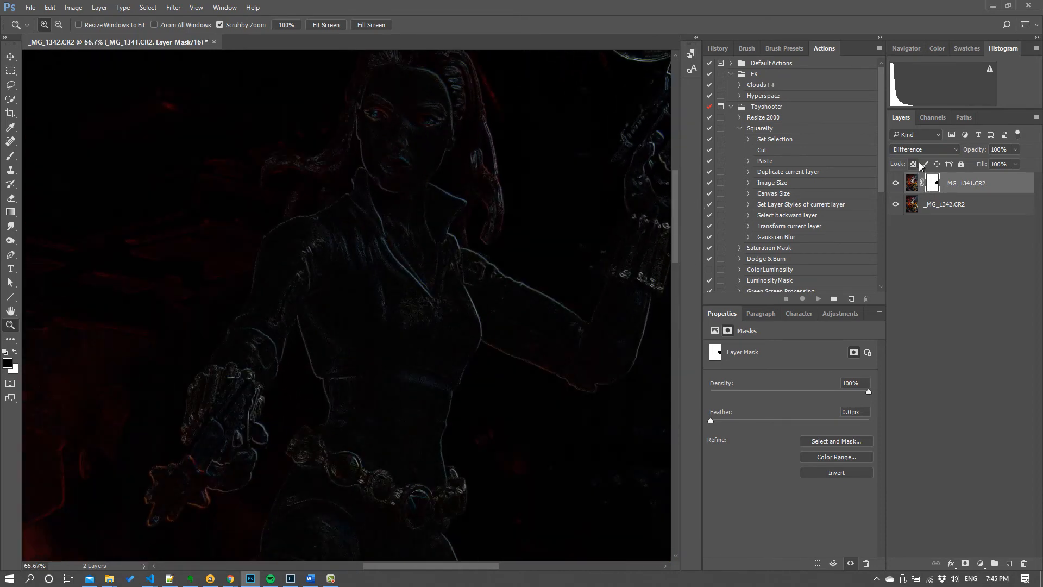
pyautogui.scroll(-2, 523, 234)
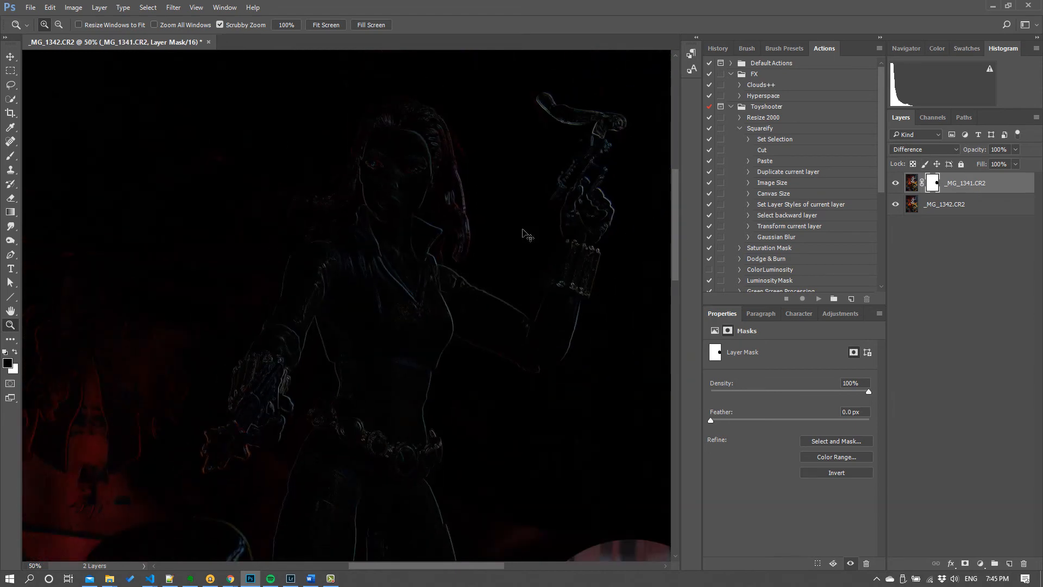
pyautogui.scroll(-2, 523, 234)
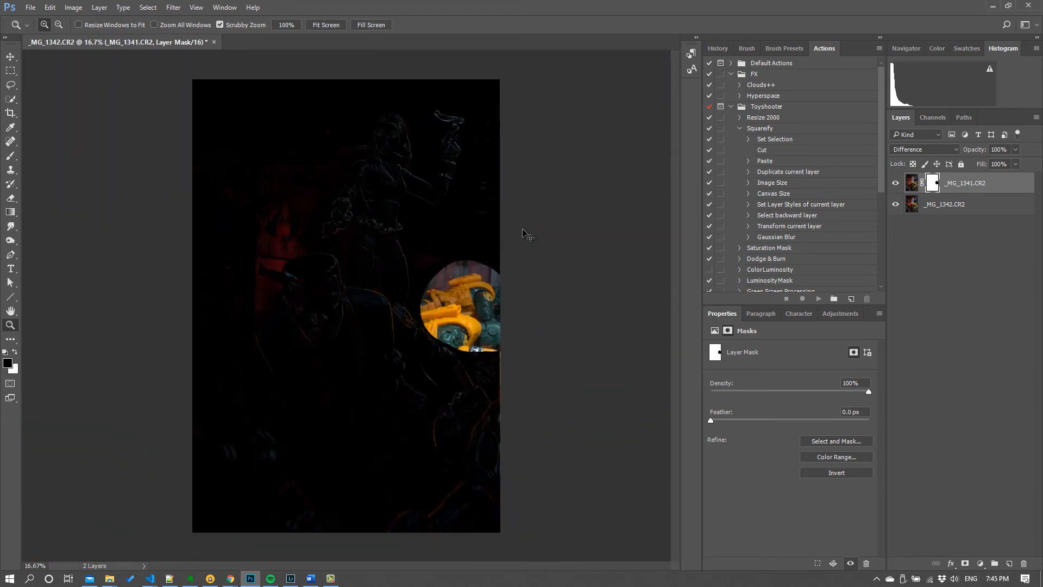
pyautogui.scroll(1, 523, 234)
pyautogui.scroll(1, 523, 234)
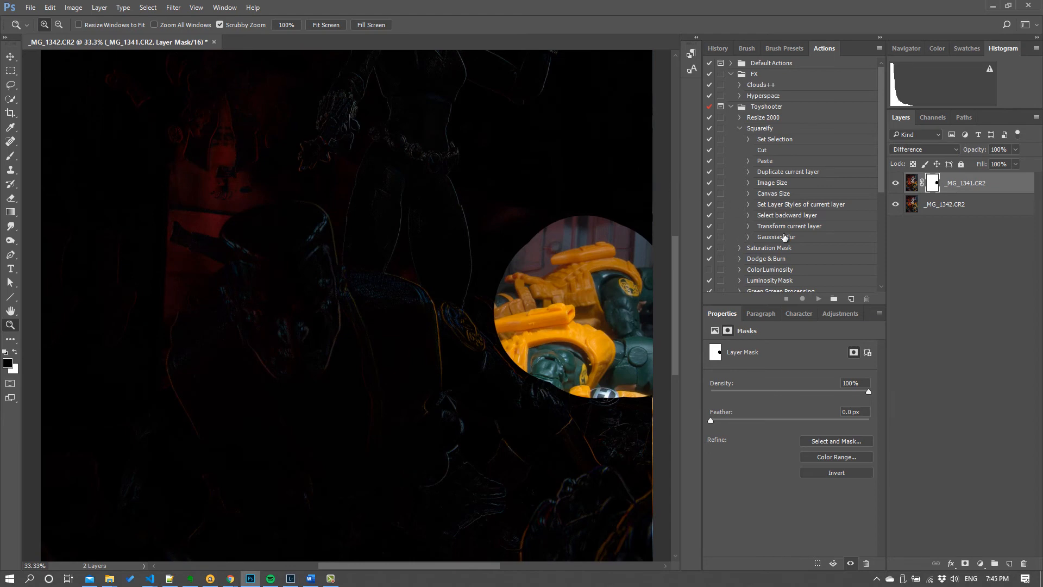